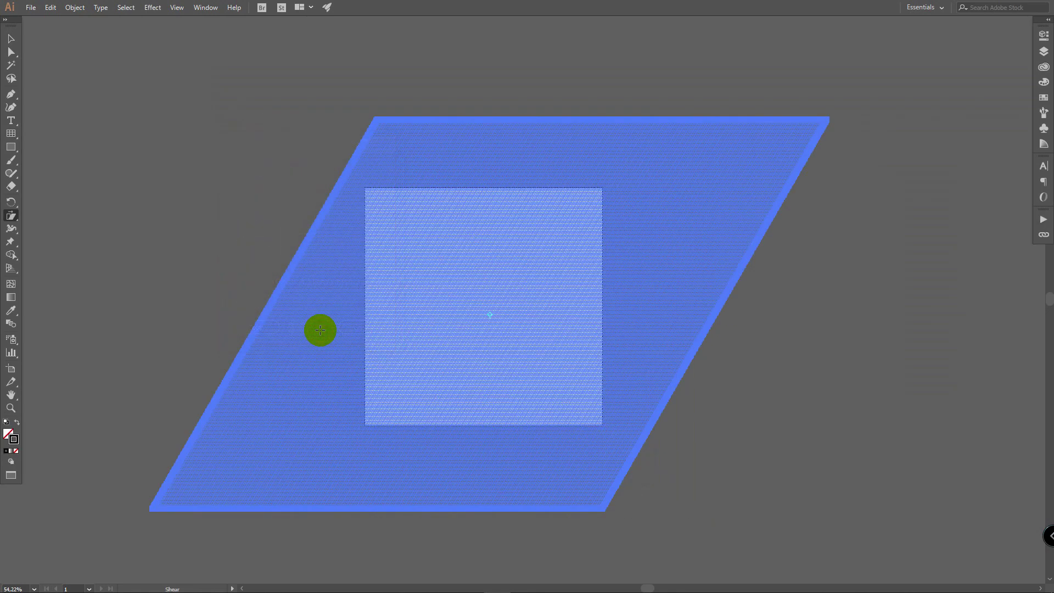
Step: Confirm the shear into a diamond grid and clip it to the square with Make Clipping Mask
{"action": "key", "text": "m"}
{"action": "right_click", "coordinate": [535, 259]}
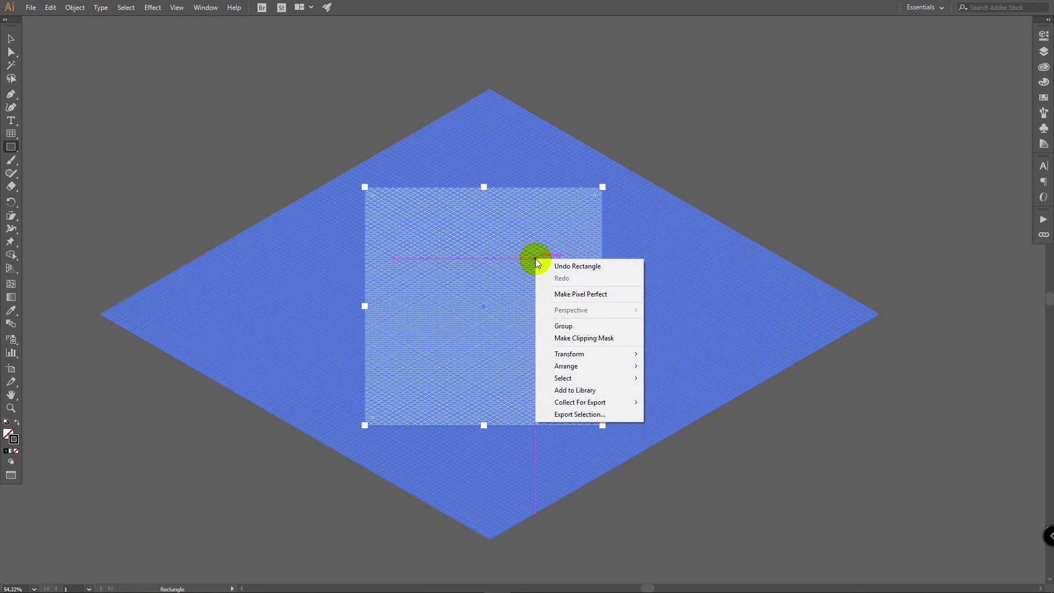
{"action": "left_click", "coordinate": [602, 339]}
Step: Play the Left, Top and Right actions on the three squares, then set a magenta swatch colour
{"action": "left_click", "coordinate": [929, 263]}
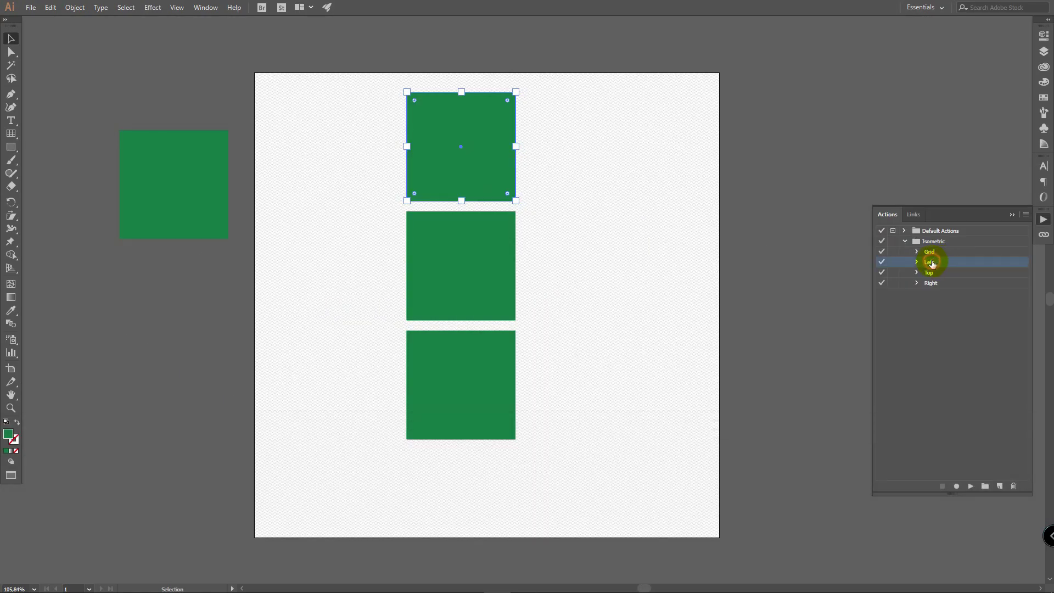
{"action": "left_click", "coordinate": [918, 262]}
{"action": "left_click", "coordinate": [971, 486]}
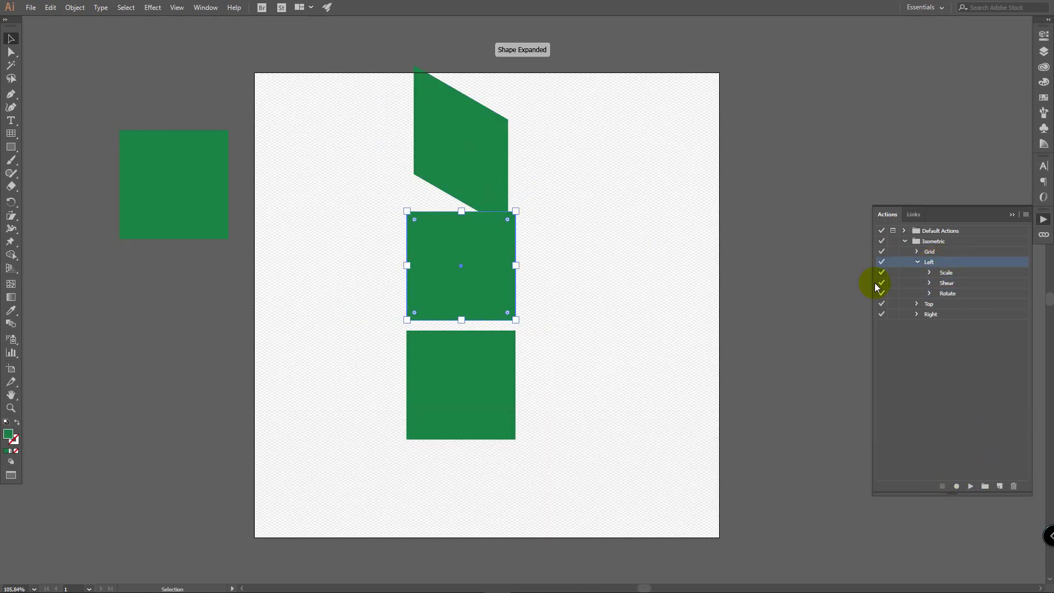
{"action": "left_click", "coordinate": [949, 305]}
{"action": "left_click", "coordinate": [970, 487]}
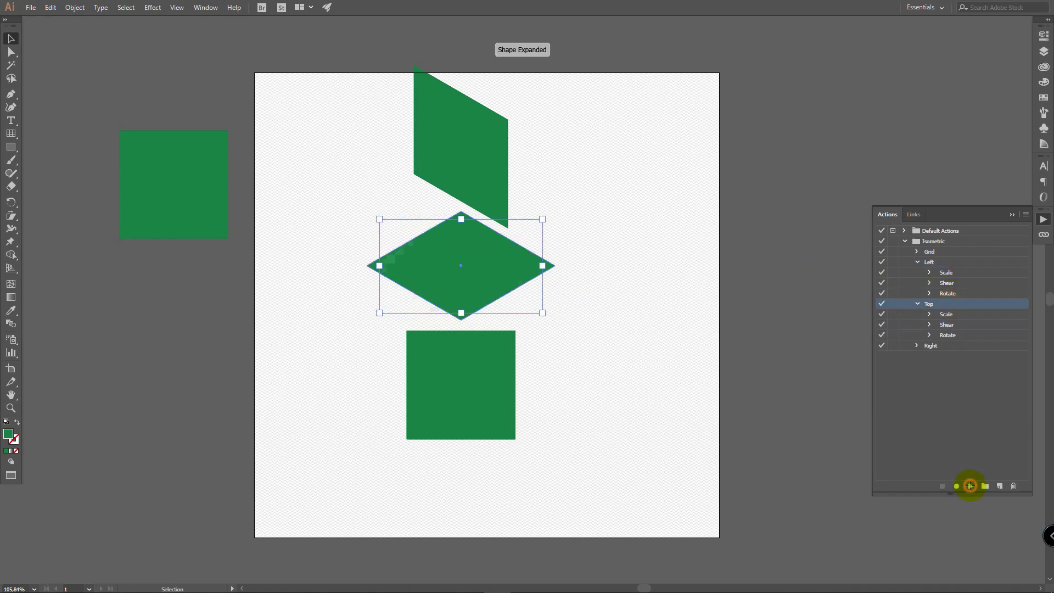
{"action": "left_click", "coordinate": [931, 345]}
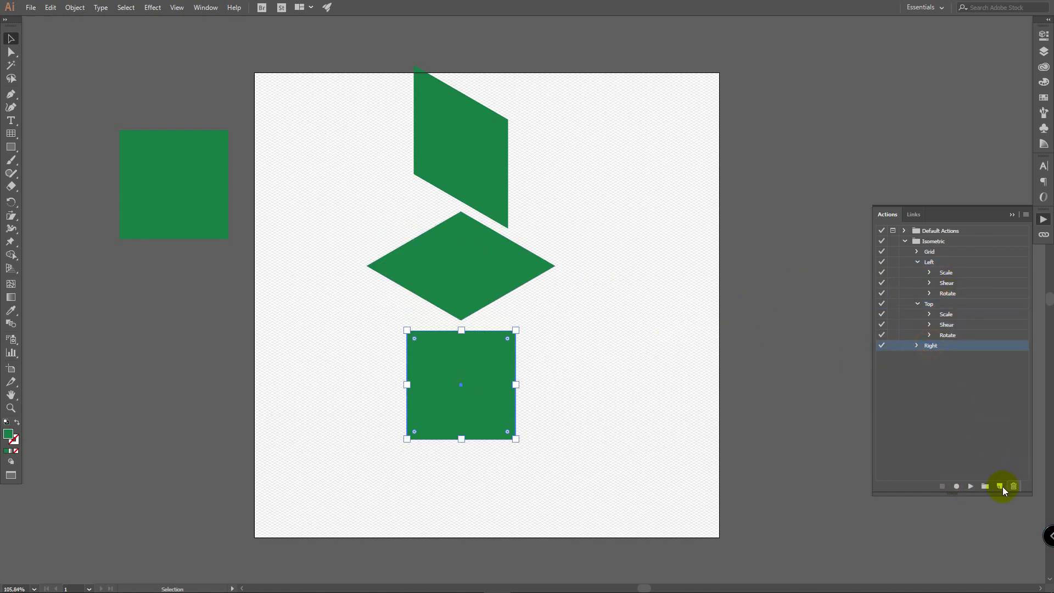
{"action": "left_click", "coordinate": [971, 486]}
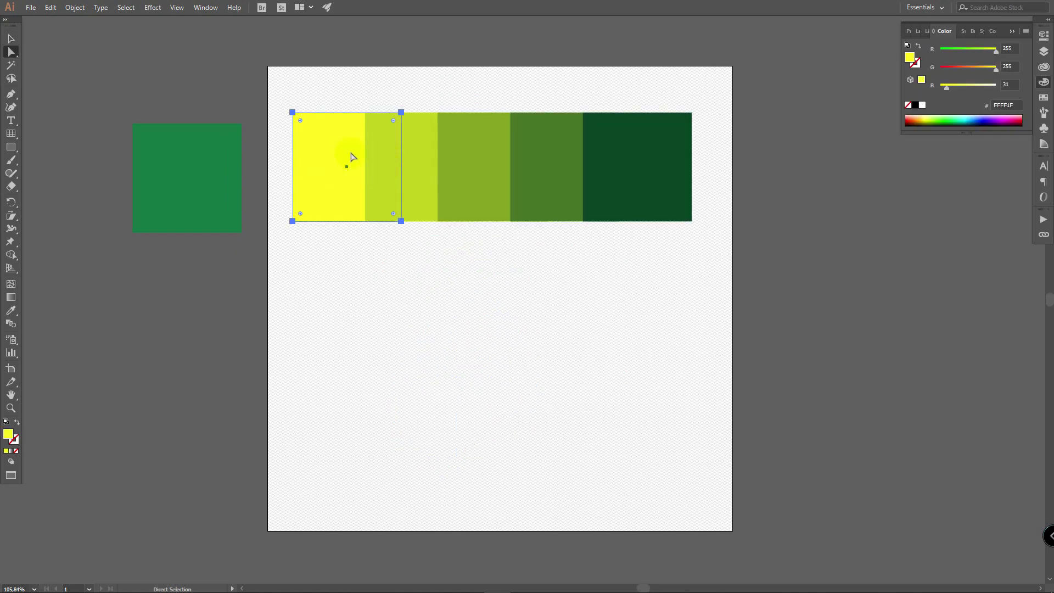
{"action": "left_click", "coordinate": [725, 119]}
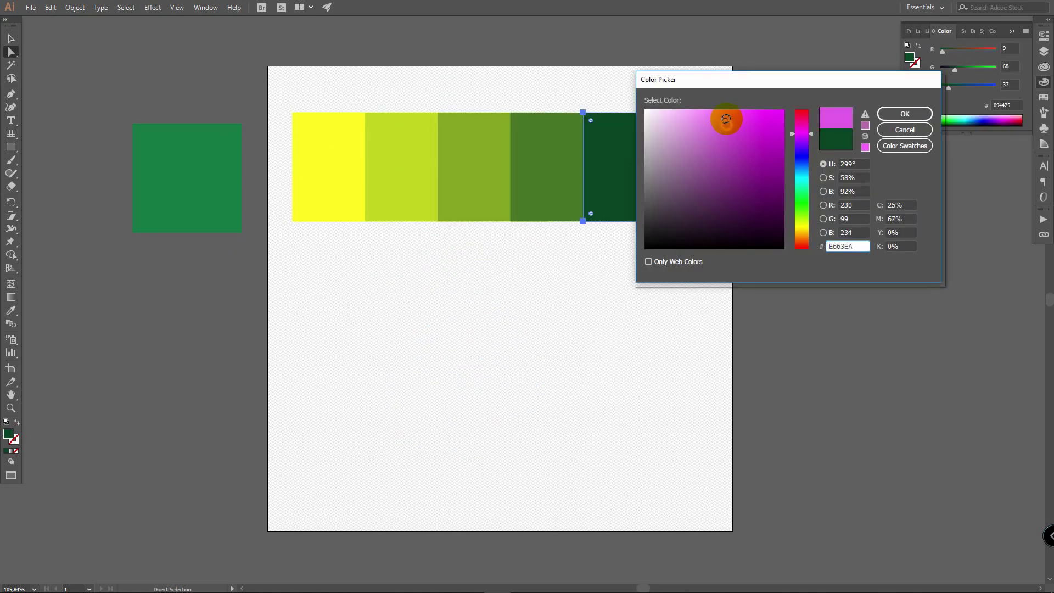
{"action": "left_click", "coordinate": [904, 114]}
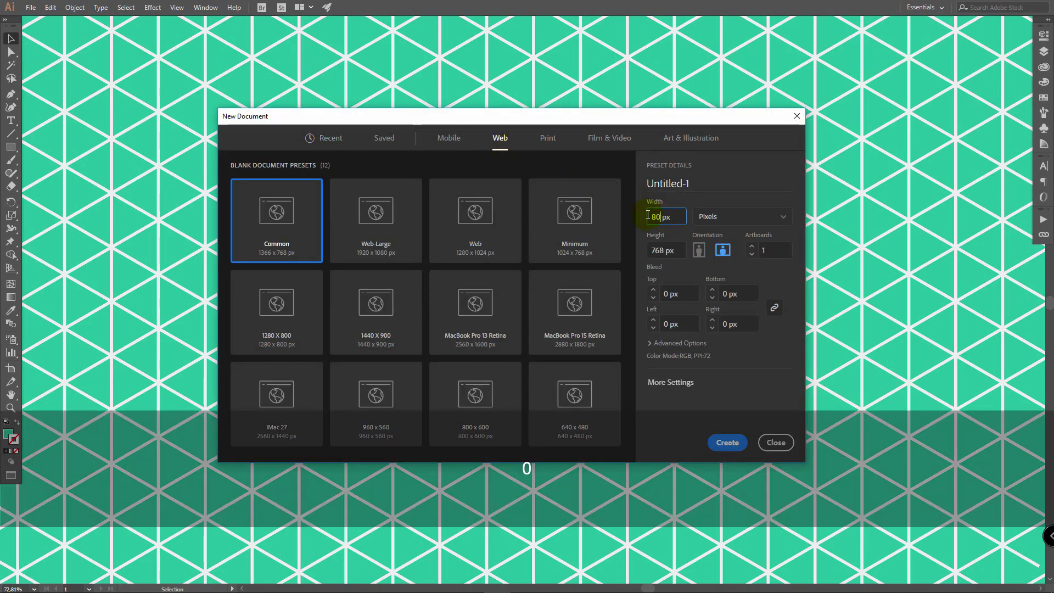
Step: Enter an 800 px width in the Web preset and create the new document
{"action": "left_click_drag", "start_coordinate": [674, 251], "coordinate": [652, 250]}
{"action": "type", "text": "600"}
{"action": "left_click", "coordinate": [728, 443]}
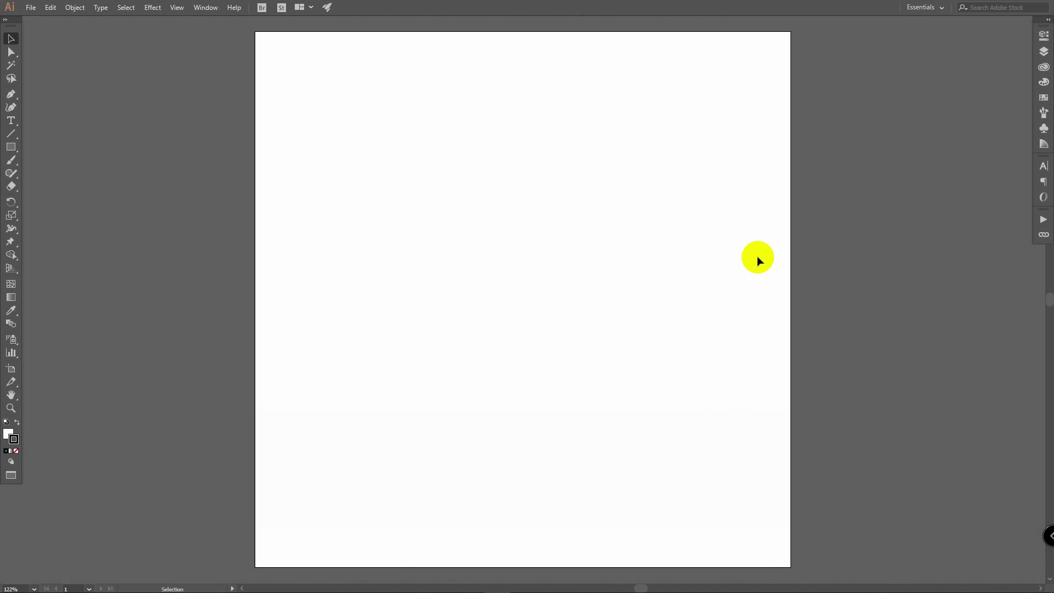
Step: Show the Actions panel and create a new action set named Isometric
{"action": "left_click", "coordinate": [207, 8]}
{"action": "left_click", "coordinate": [288, 125]}
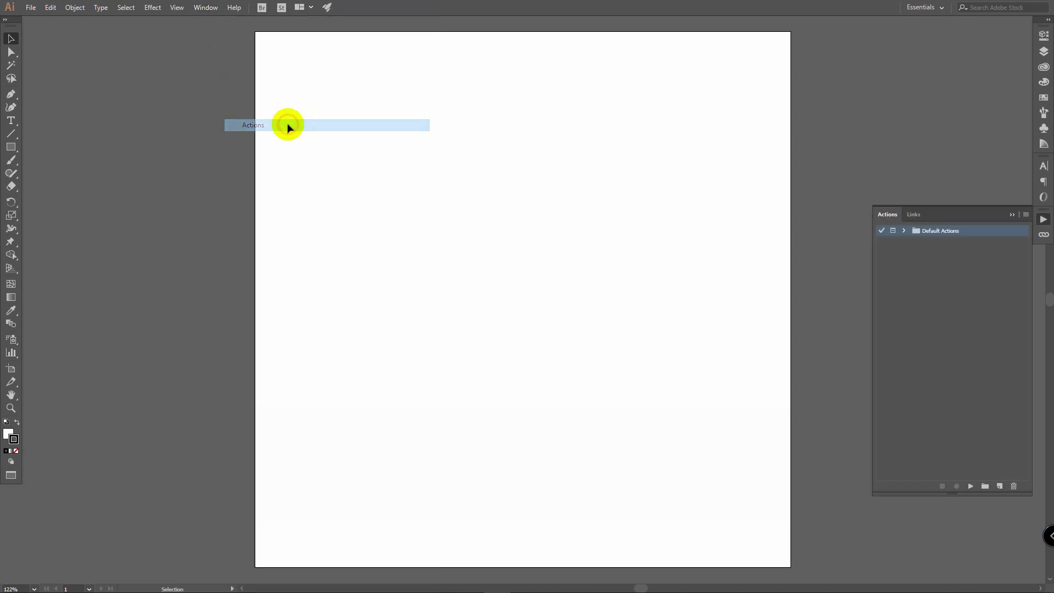
{"action": "left_click", "coordinate": [984, 485]}
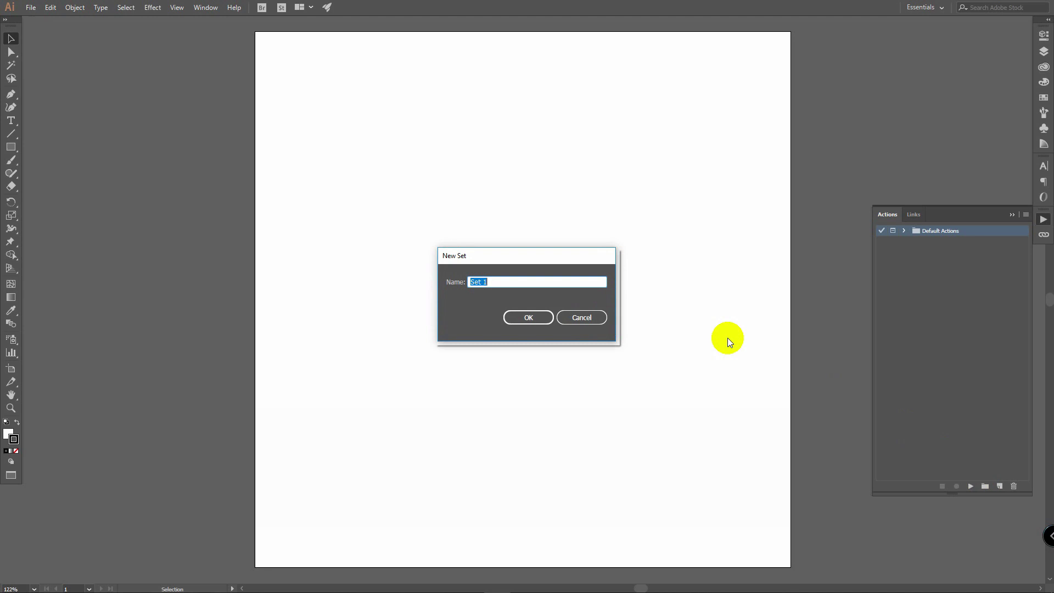
{"action": "type", "text": "Isometric"}
{"action": "left_click", "coordinate": [528, 317]}
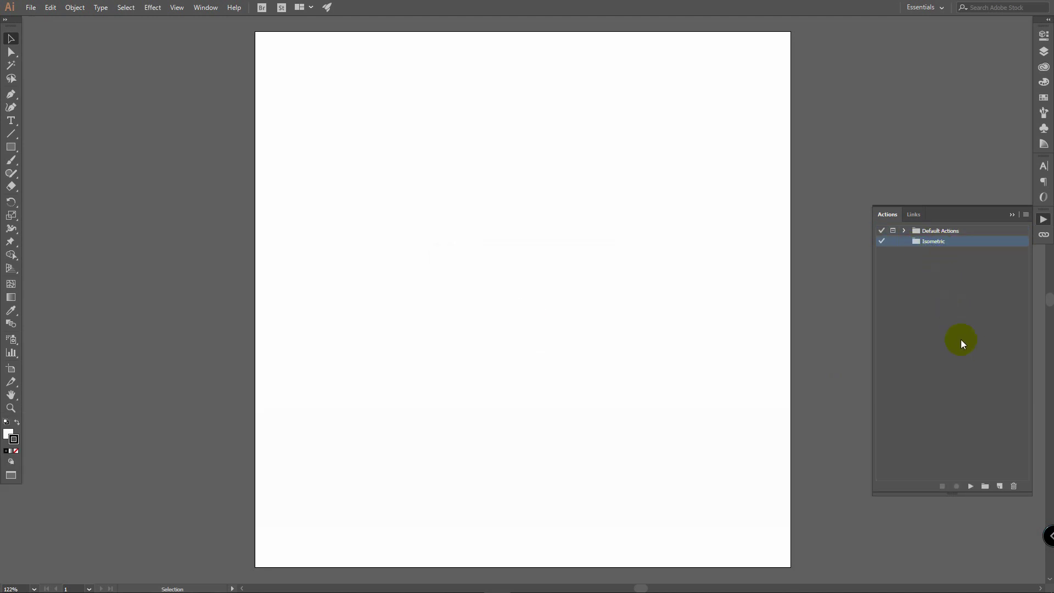
Step: Start recording a new action named Grid in the Isometric set
{"action": "left_click", "coordinate": [1000, 485]}
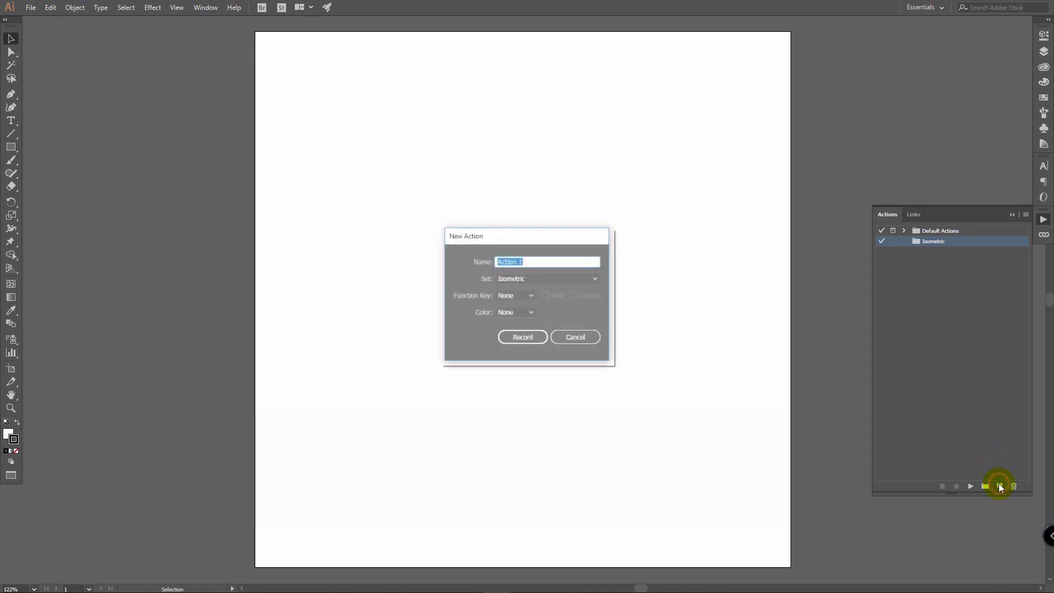
{"action": "type", "text": "G"}
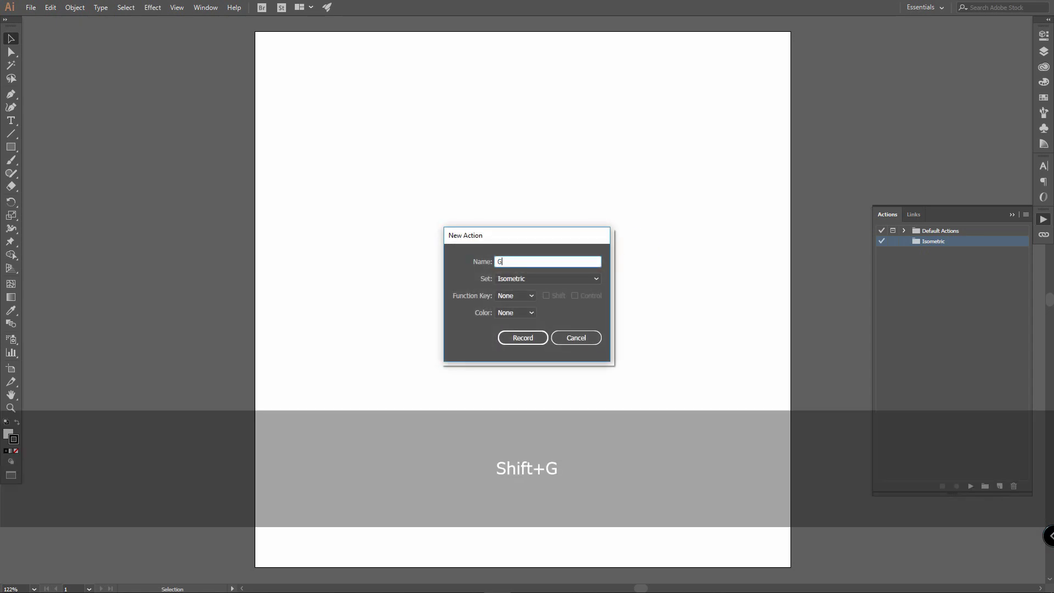
{"action": "type", "text": "rid"}
{"action": "key", "text": "Return"}
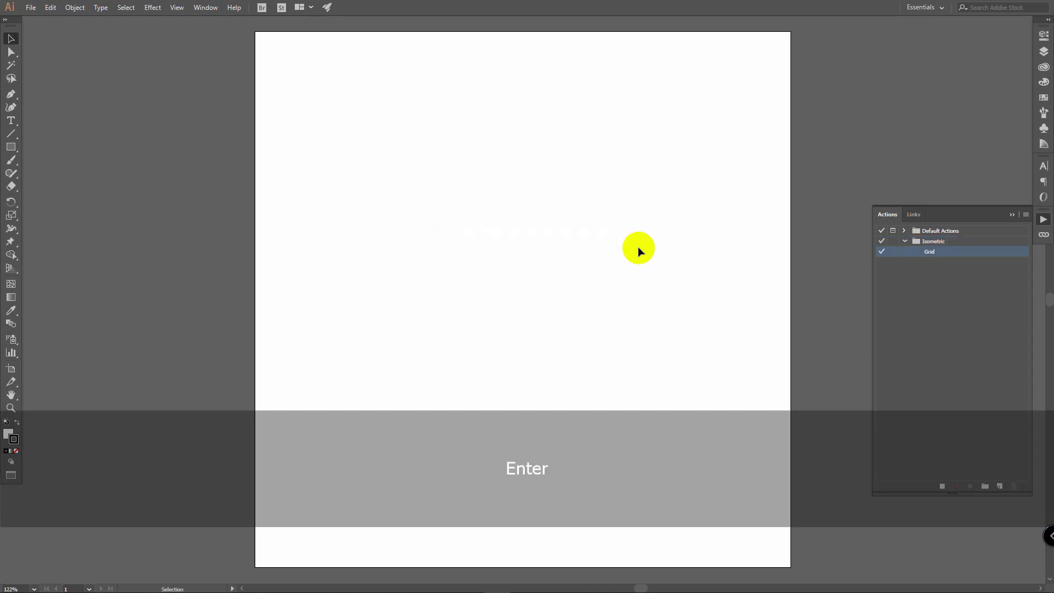
Step: Zoom out and set the Rectangular Grid Tool to 300 horizontal and 300 vertical dividers
{"action": "key", "text": "z"}
{"action": "left_click_drag", "start_coordinate": [630, 214], "coordinate": [539, 221]}
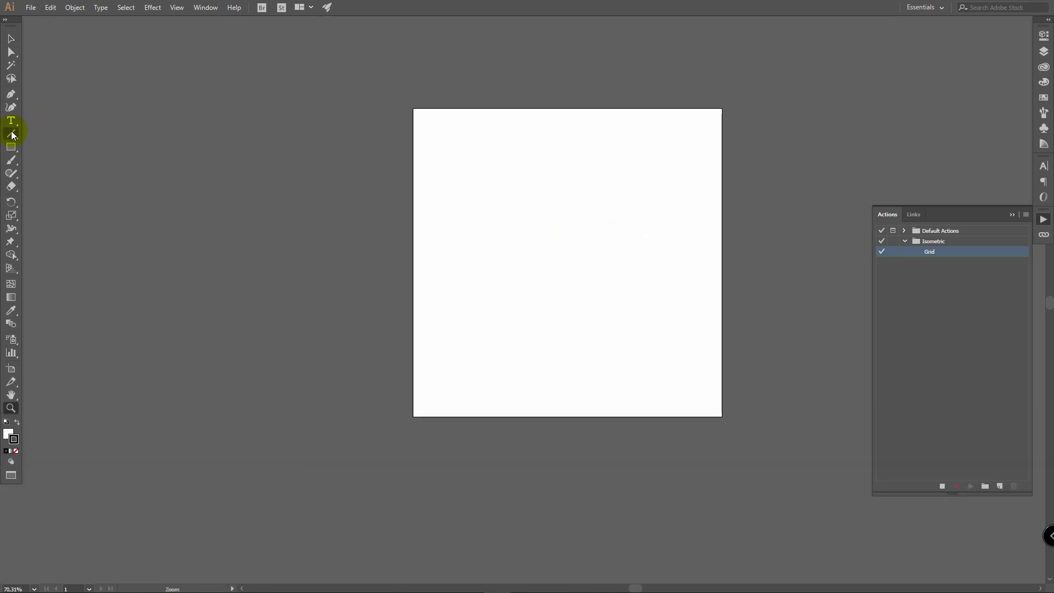
{"action": "left_click", "coordinate": [12, 134]}
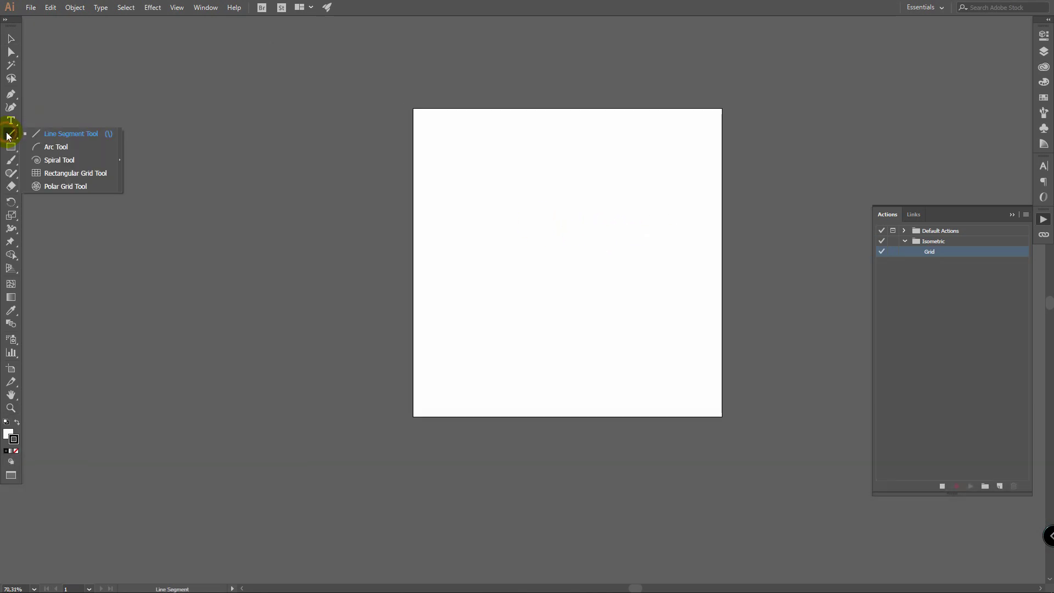
{"action": "left_click", "coordinate": [80, 173]}
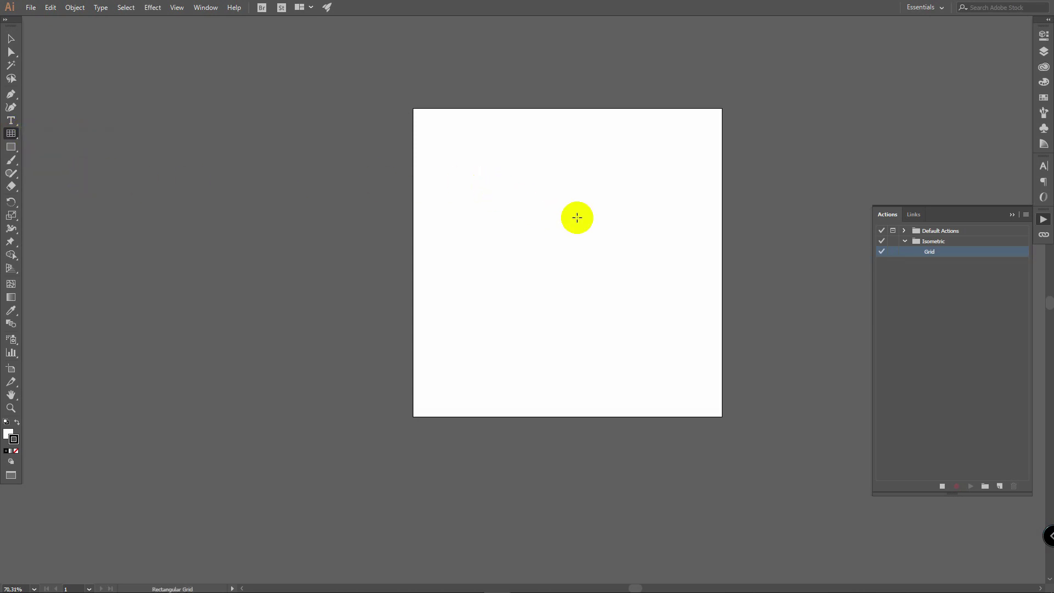
{"action": "left_click", "coordinate": [575, 215]}
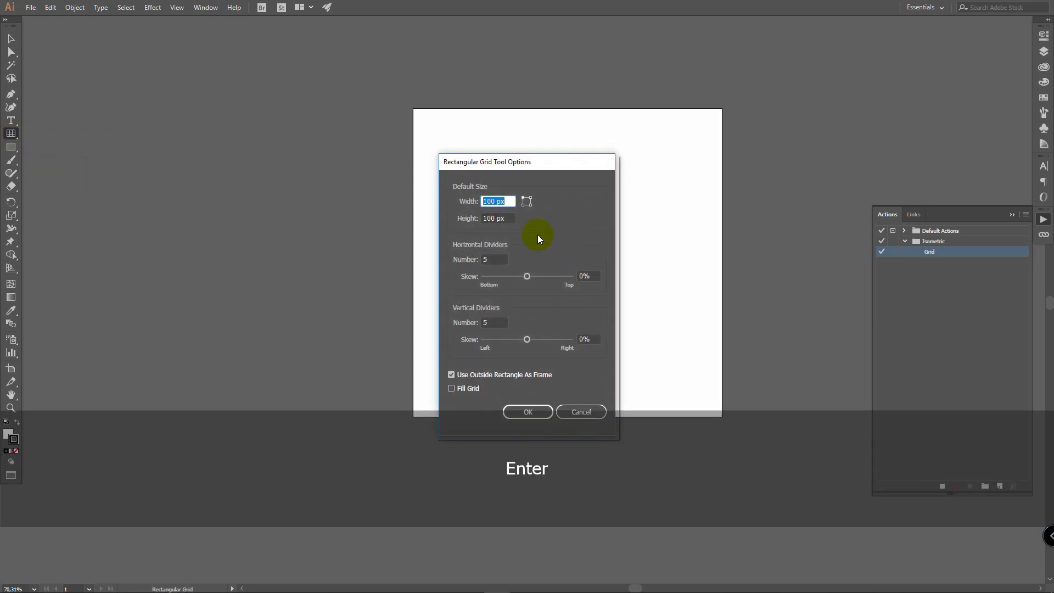
{"action": "left_click", "coordinate": [480, 261]}
{"action": "type", "text": "300"}
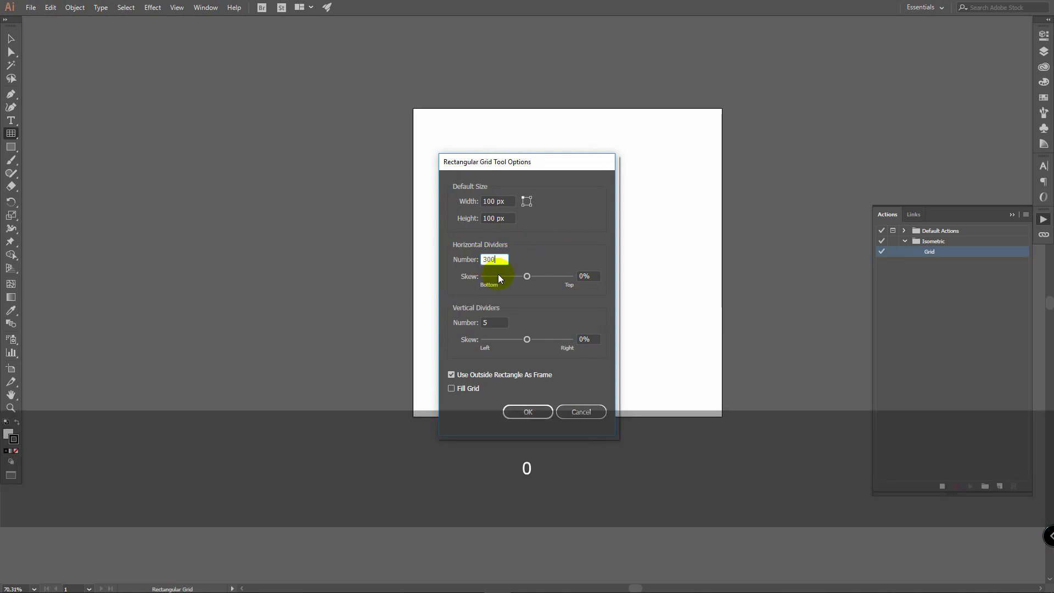
{"action": "left_click", "coordinate": [496, 319]}
{"action": "type", "text": "300"}
{"action": "left_click", "coordinate": [530, 411]}
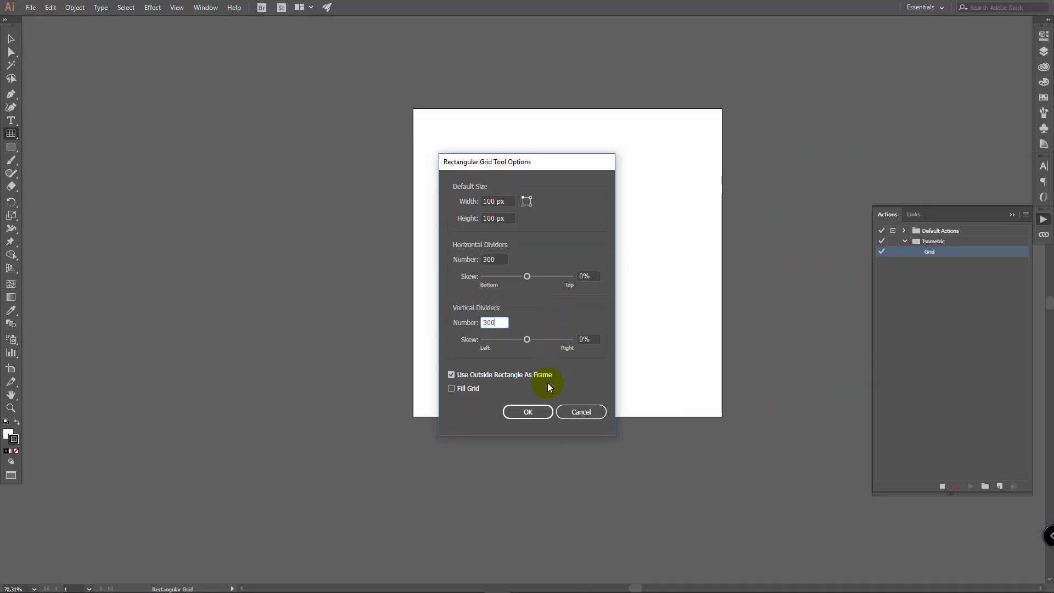
{"action": "left_click", "coordinate": [497, 518]}
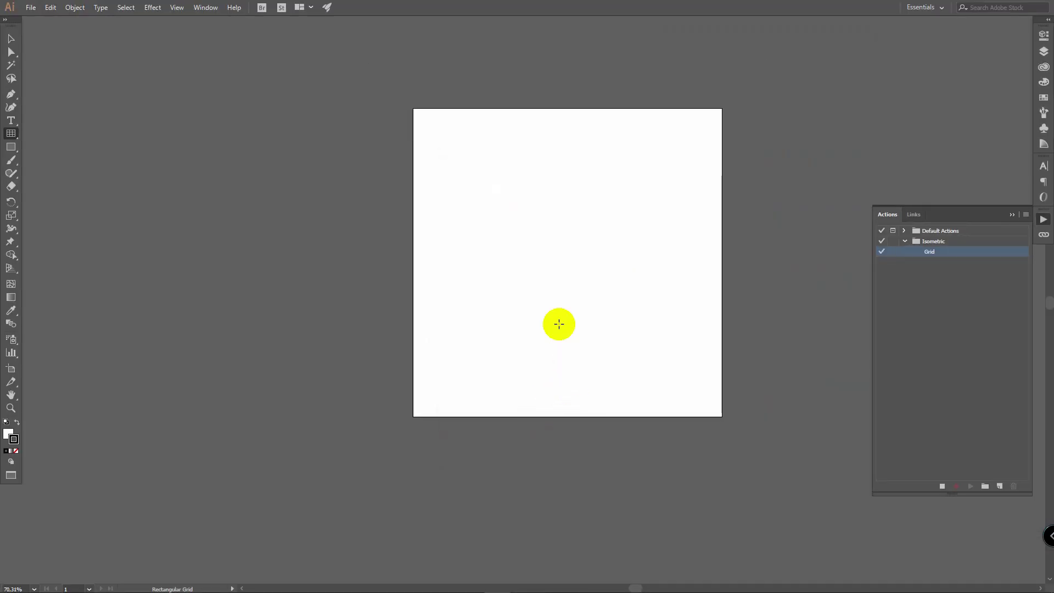
Step: Draw a large square grid over the artboard, keeping a 0.25 pt stroke
{"action": "left_click_drag", "start_coordinate": [266, 90], "coordinate": [714, 458]}
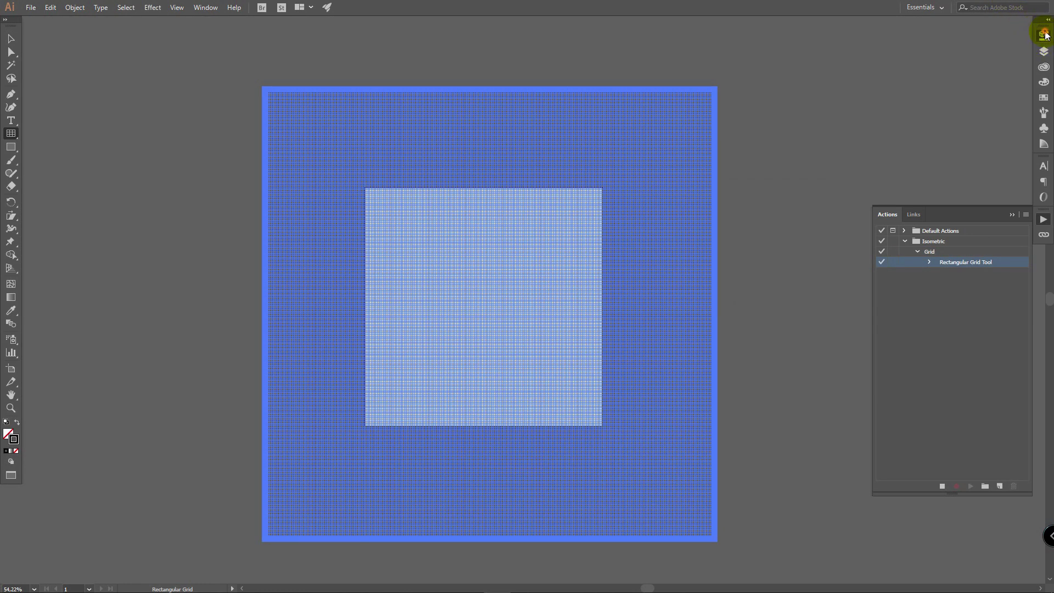
{"action": "left_click", "coordinate": [1042, 35]}
{"action": "left_click", "coordinate": [971, 167]}
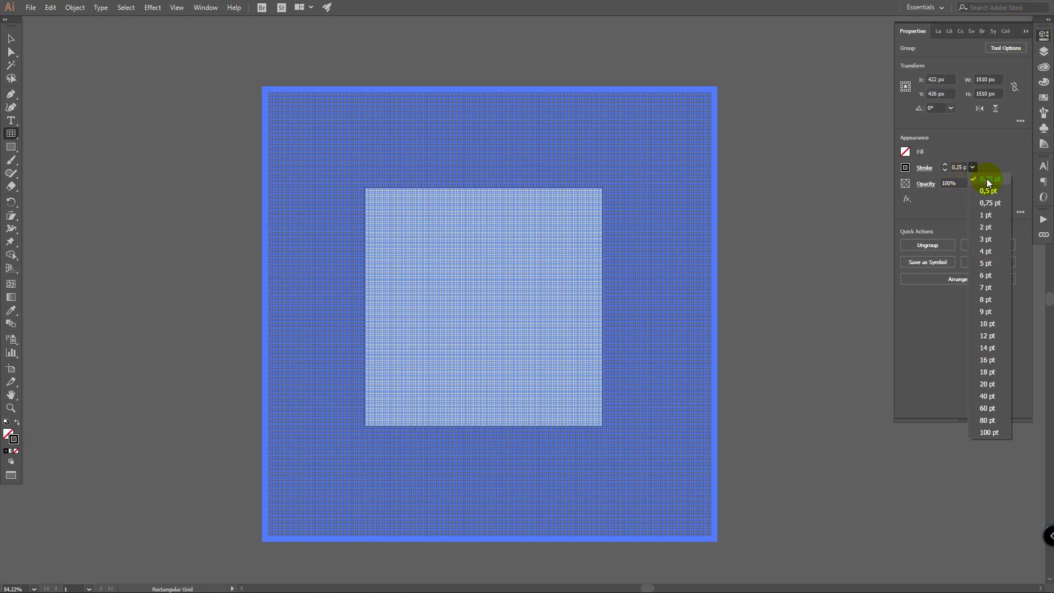
{"action": "left_click", "coordinate": [990, 179]}
{"action": "left_click", "coordinate": [972, 184]}
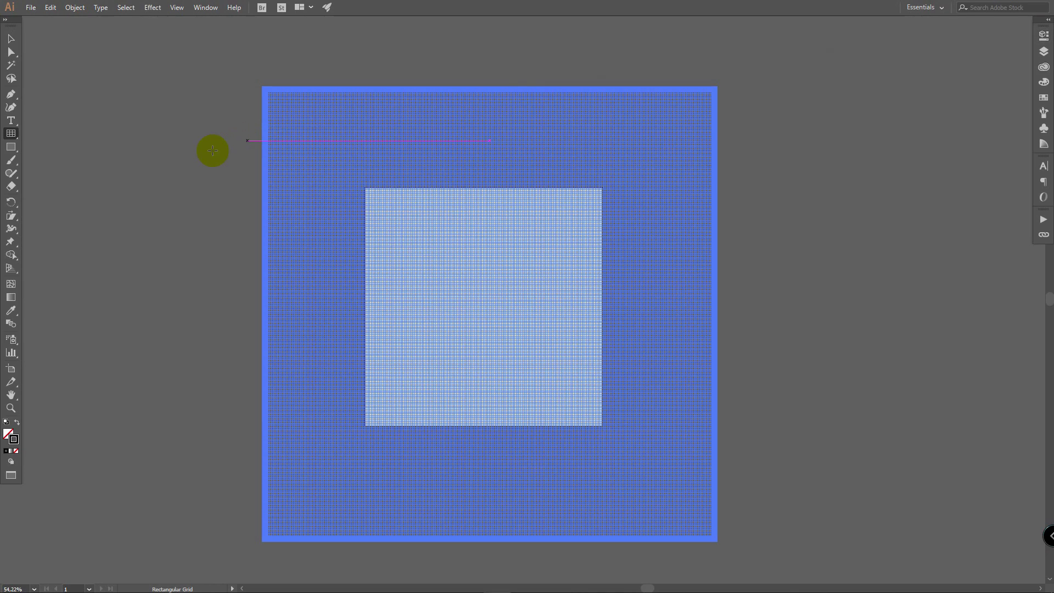
Step: Scale the grid vertically to 86.602%
{"action": "left_click_drag", "start_coordinate": [10, 215], "coordinate": [60, 214]}
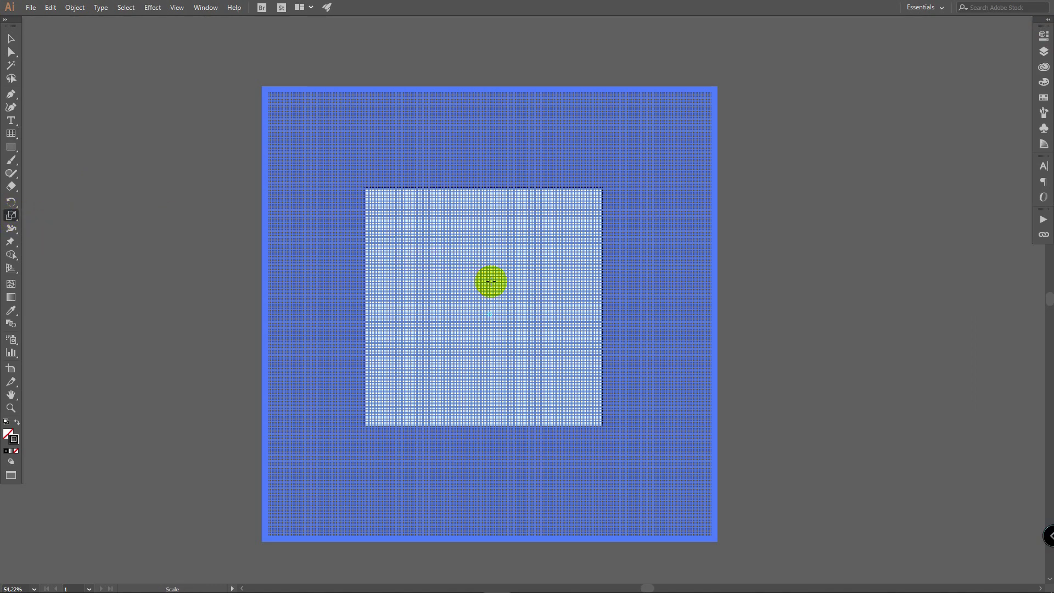
{"action": "key", "text": "Return"}
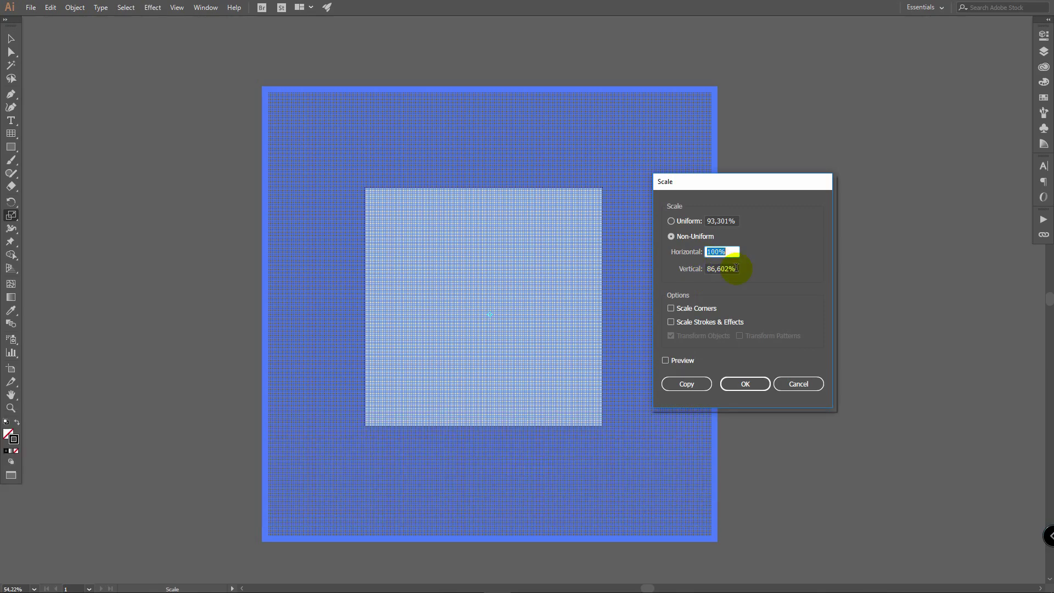
{"action": "double_click", "coordinate": [722, 268]}
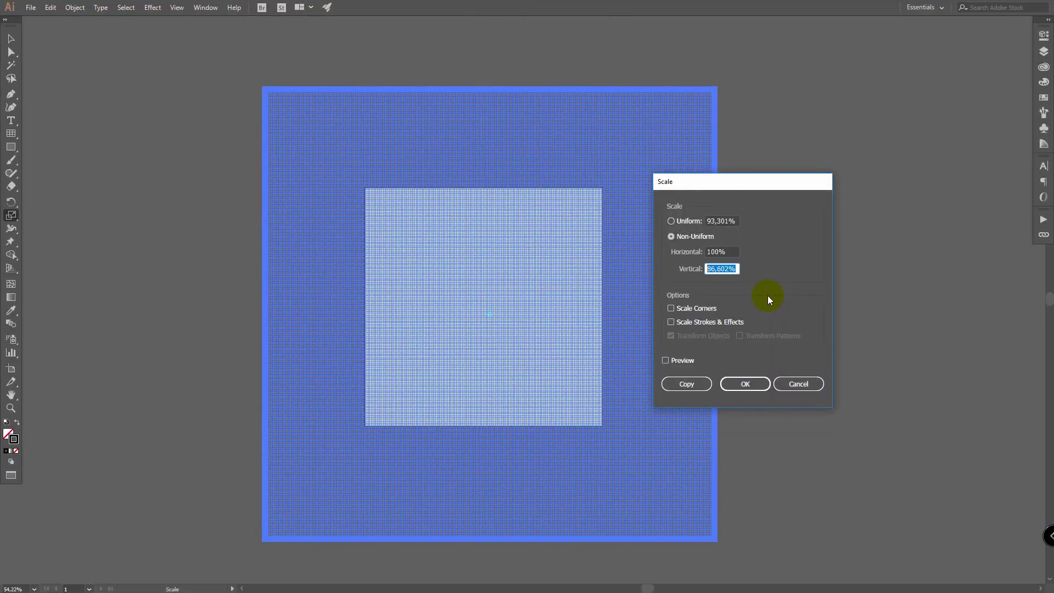
{"action": "left_click", "coordinate": [715, 496]}
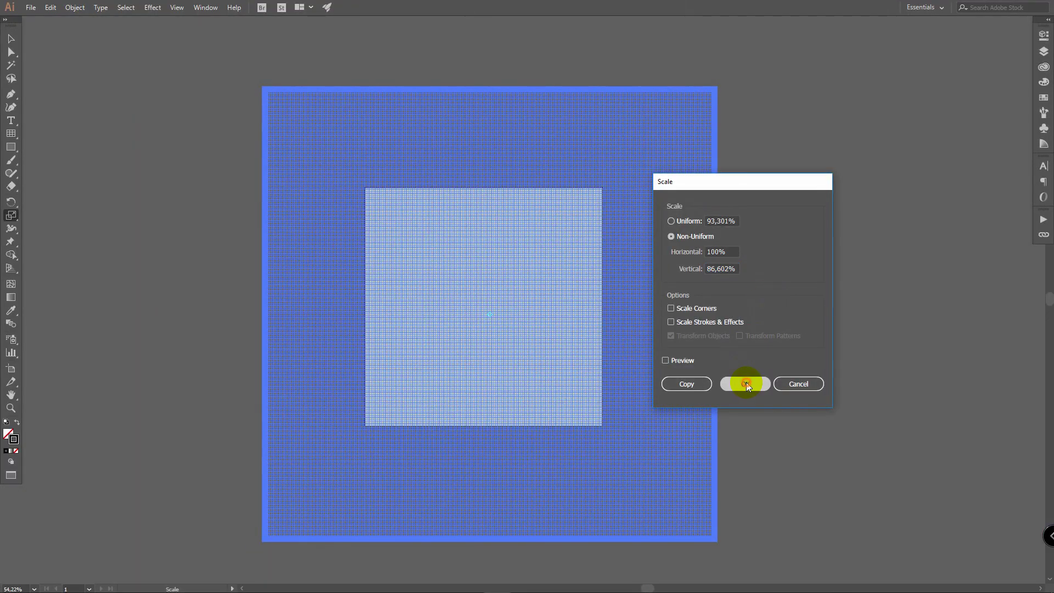
Step: Shear the grid 30° horizontally and enter a -30° rotation angle
{"action": "left_click", "coordinate": [11, 216]}
{"action": "left_click", "coordinate": [67, 228]}
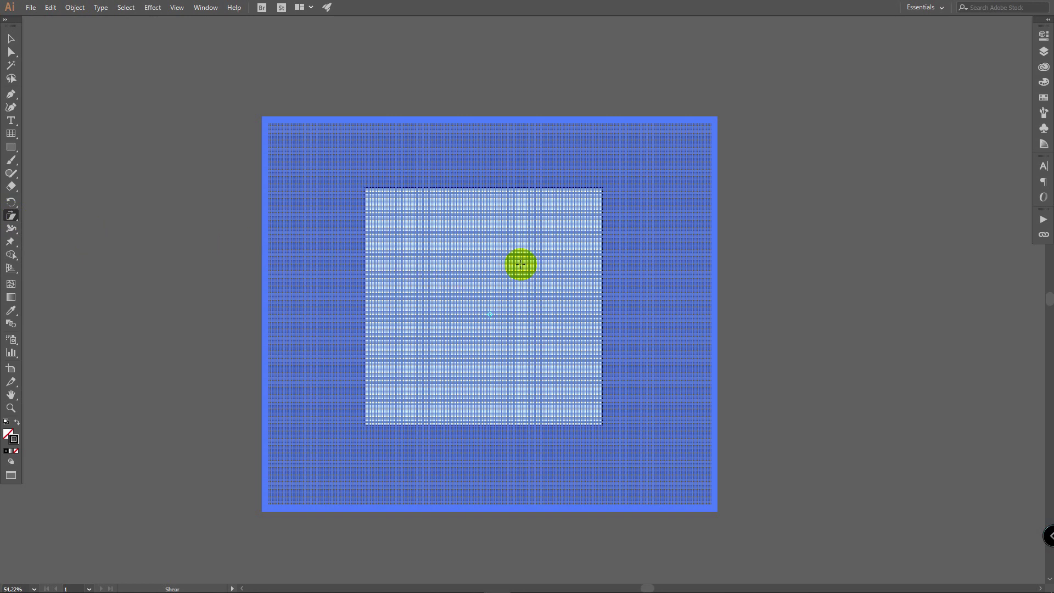
{"action": "key", "text": "Return"}
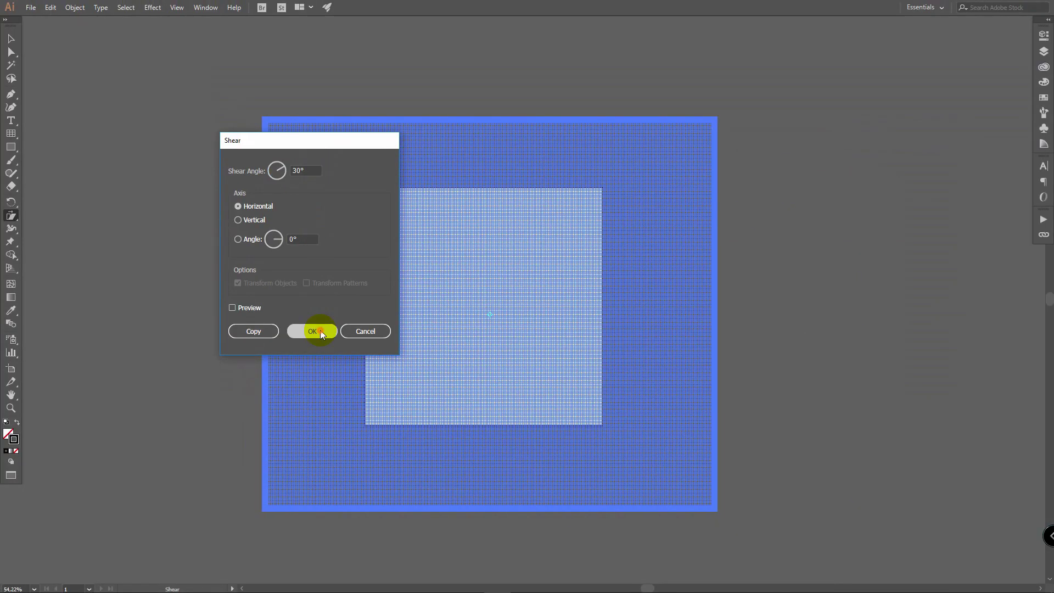
{"action": "left_click", "coordinate": [304, 499]}
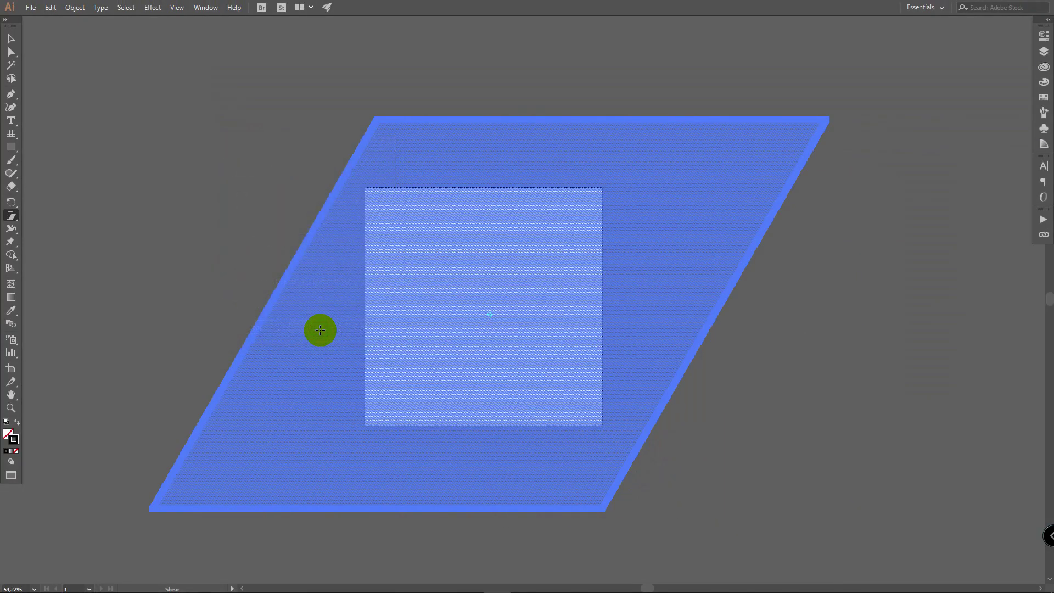
{"action": "left_click", "coordinate": [11, 203]}
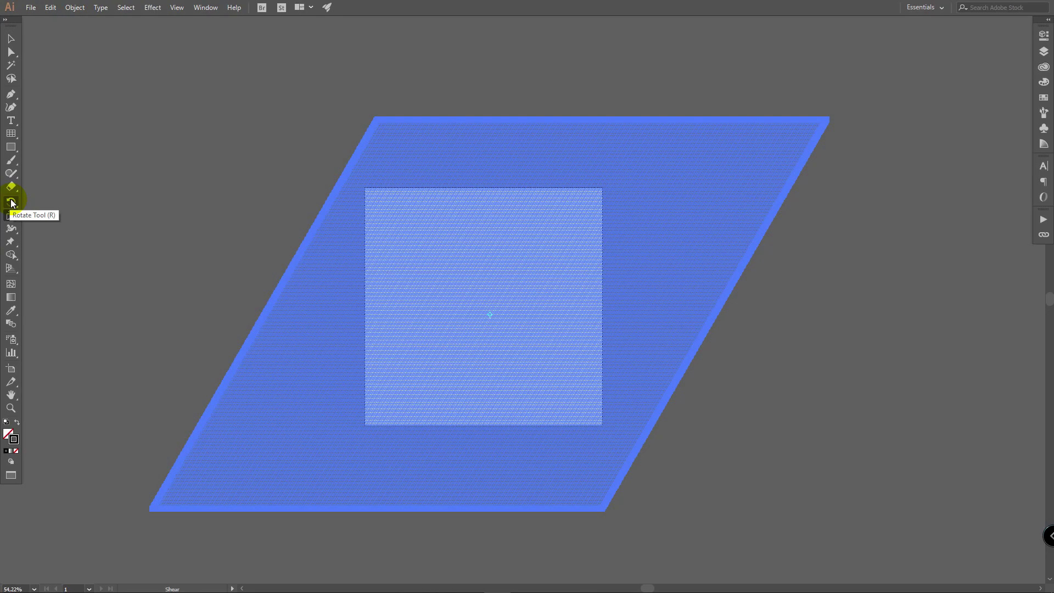
{"action": "double_click", "coordinate": [11, 203]}
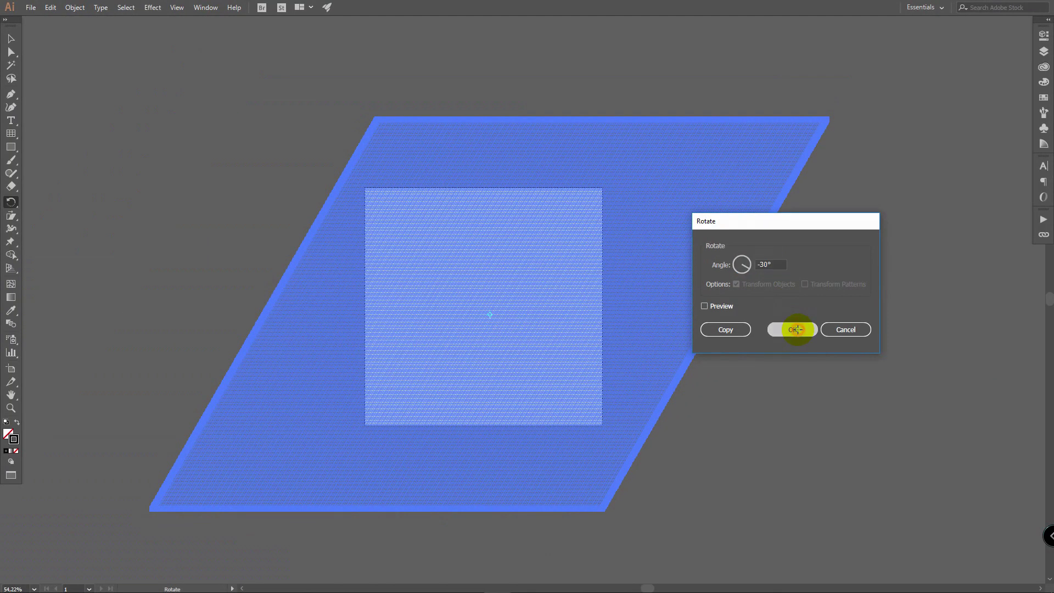
Step: Apply the -30° rotation and draw a rectangle covering the artboard square
{"action": "left_click", "coordinate": [808, 395]}
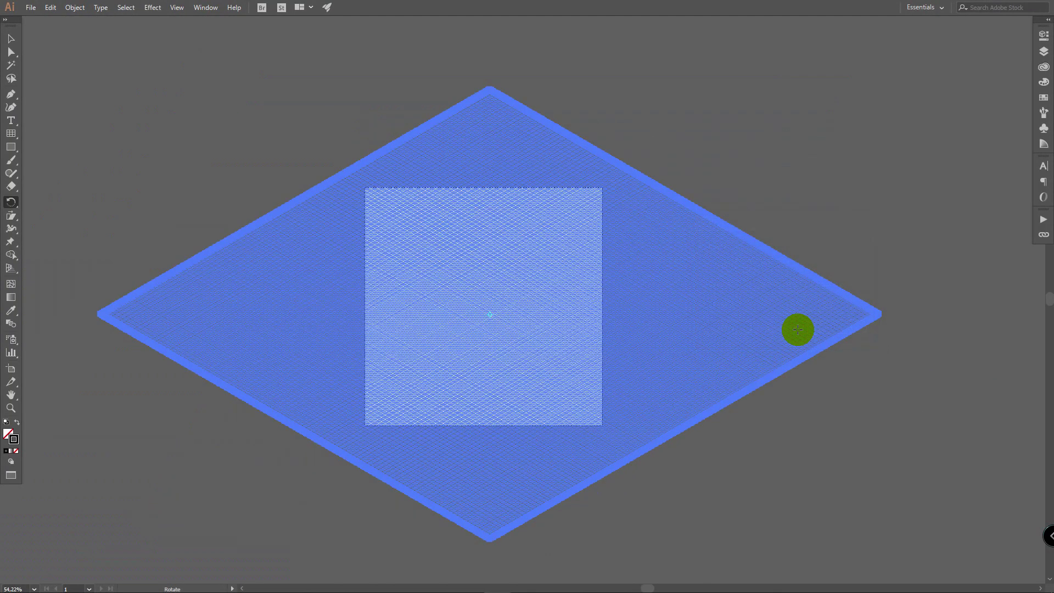
{"action": "key", "text": "v"}
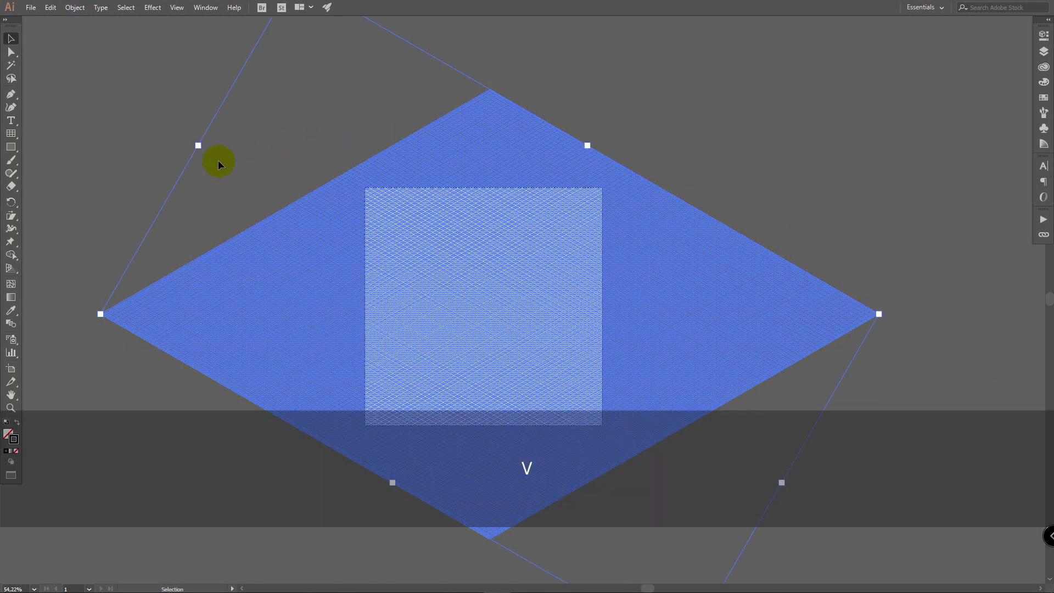
{"action": "left_click", "coordinate": [285, 156]}
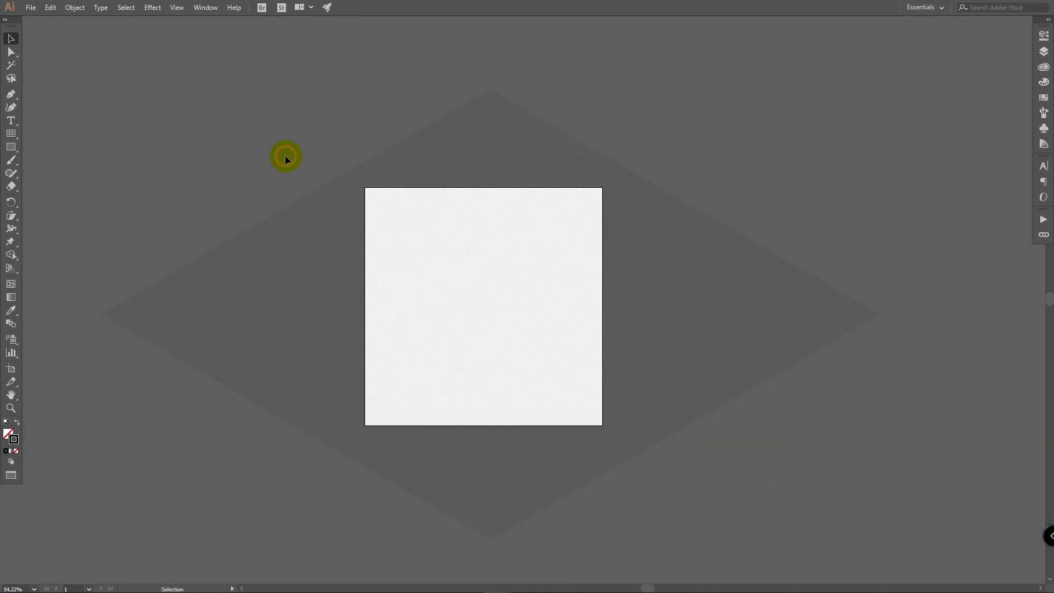
{"action": "left_click", "coordinate": [12, 147]}
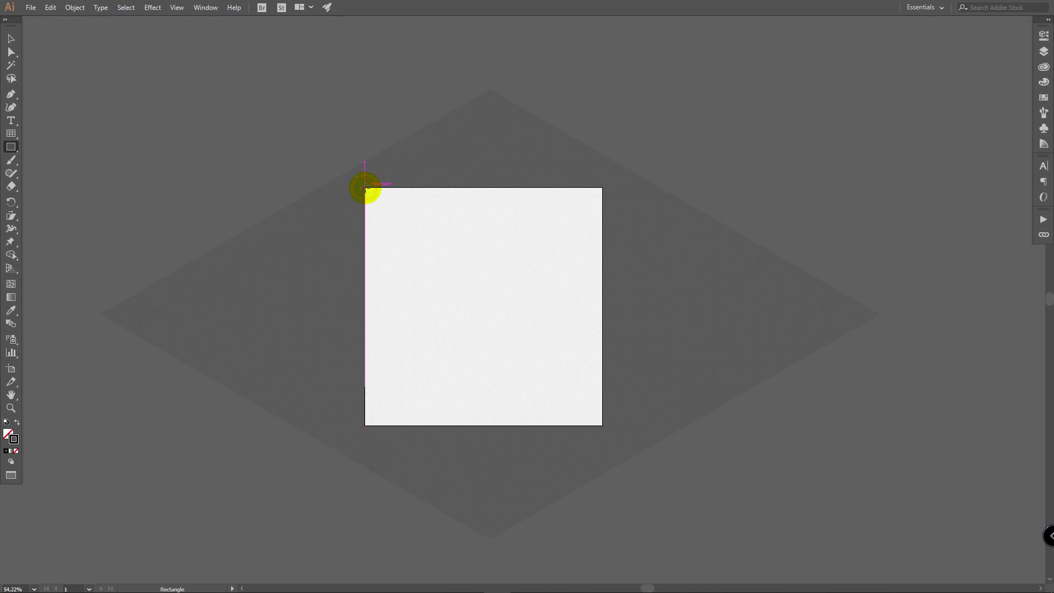
{"action": "left_click_drag", "start_coordinate": [364, 187], "coordinate": [602, 425]}
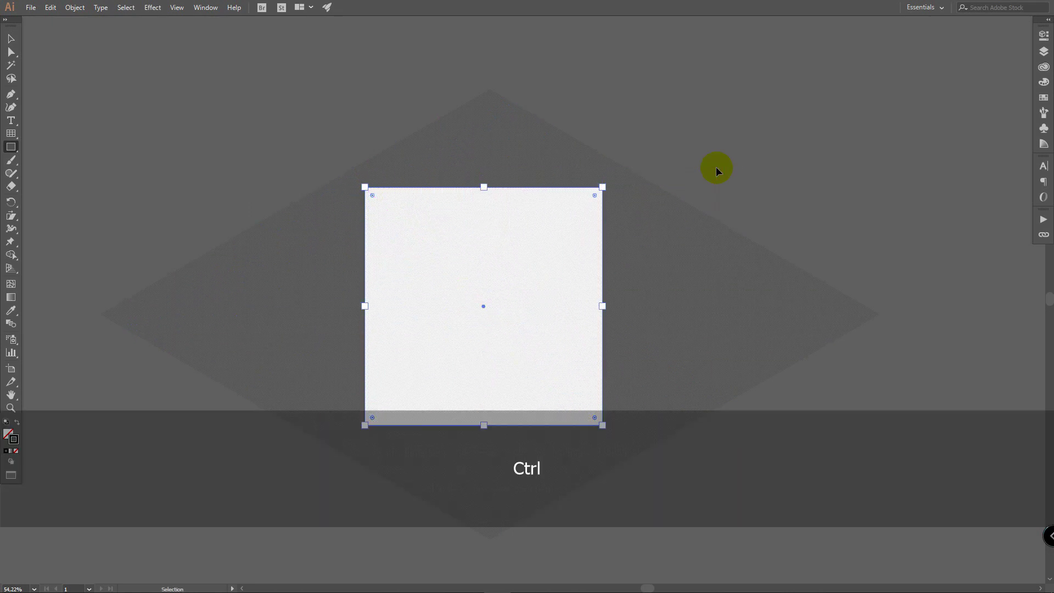
Step: Select the diamond grid and rectangle together and make a clipping mask
{"action": "key", "text": "ctrl+a"}
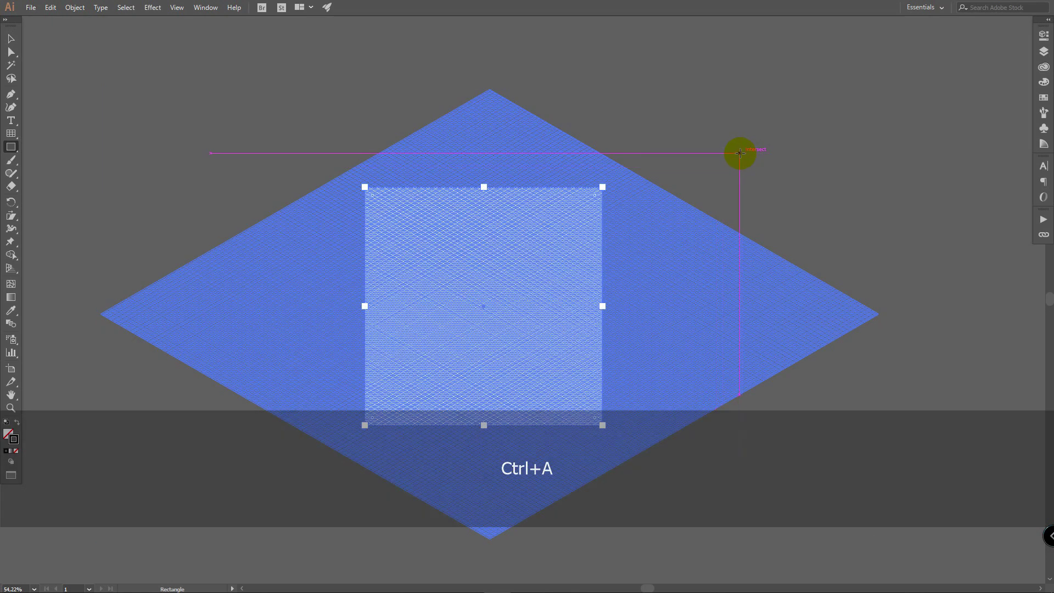
{"action": "right_click", "coordinate": [536, 259]}
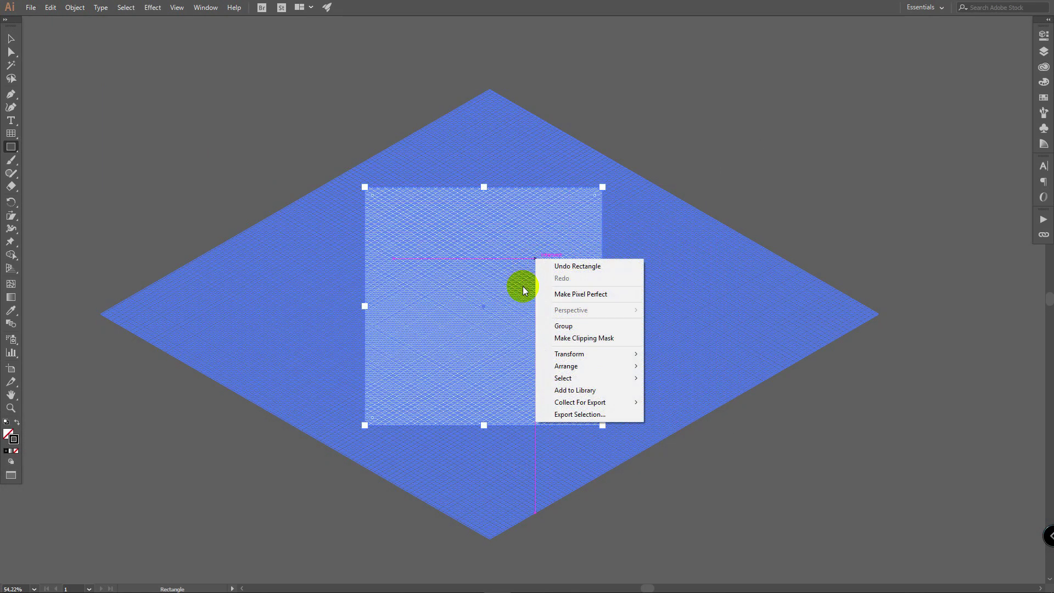
{"action": "left_click", "coordinate": [603, 339]}
{"action": "key", "text": "z"}
{"action": "left_click_drag", "start_coordinate": [582, 319], "coordinate": [583, 292]}
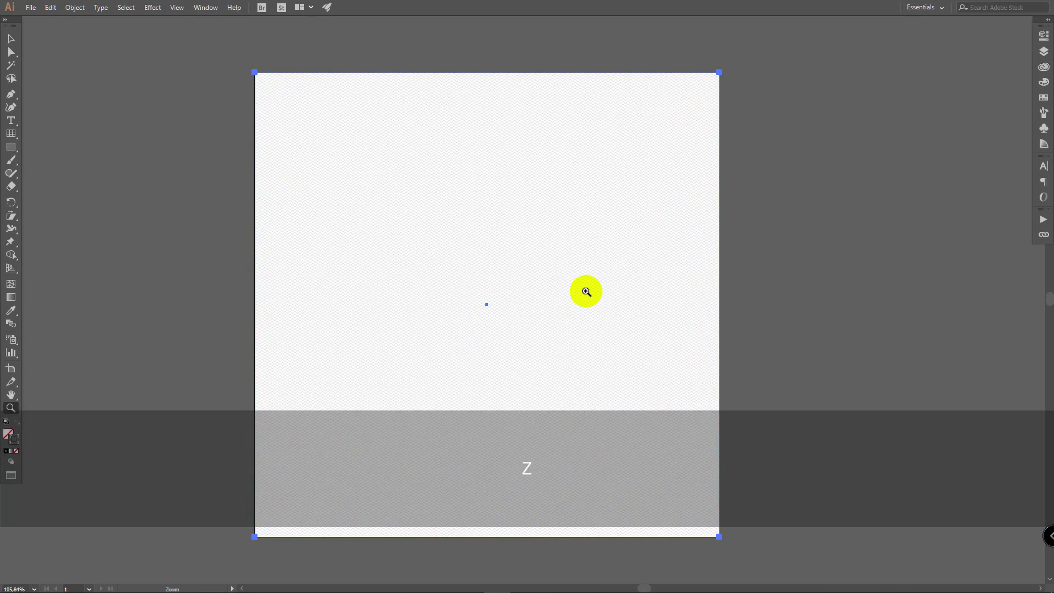
Step: Stop recording the Grid action and delete the grid
{"action": "left_click", "coordinate": [1043, 220]}
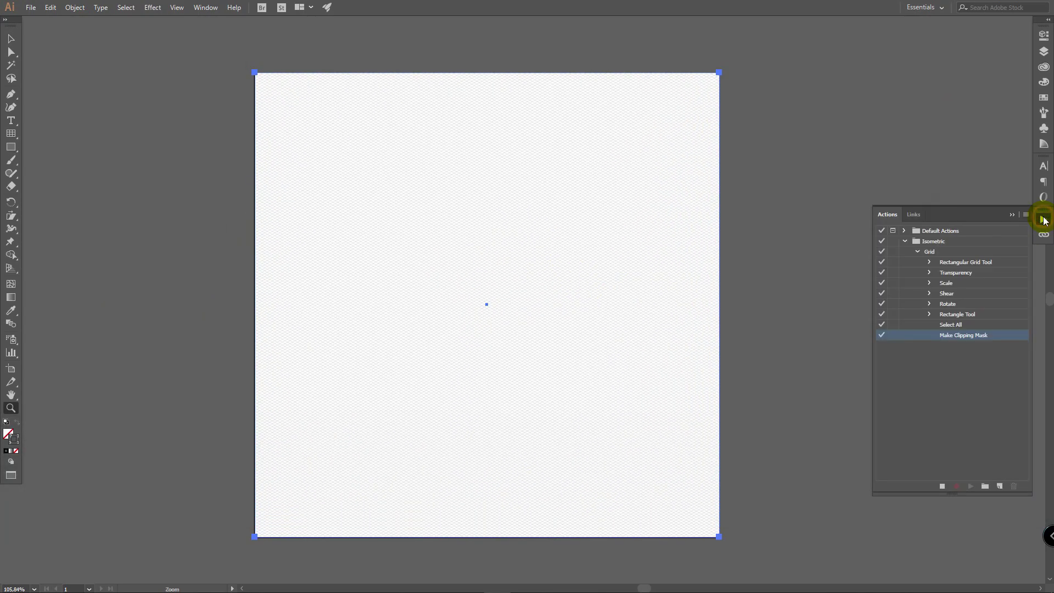
{"action": "left_click", "coordinate": [944, 488]}
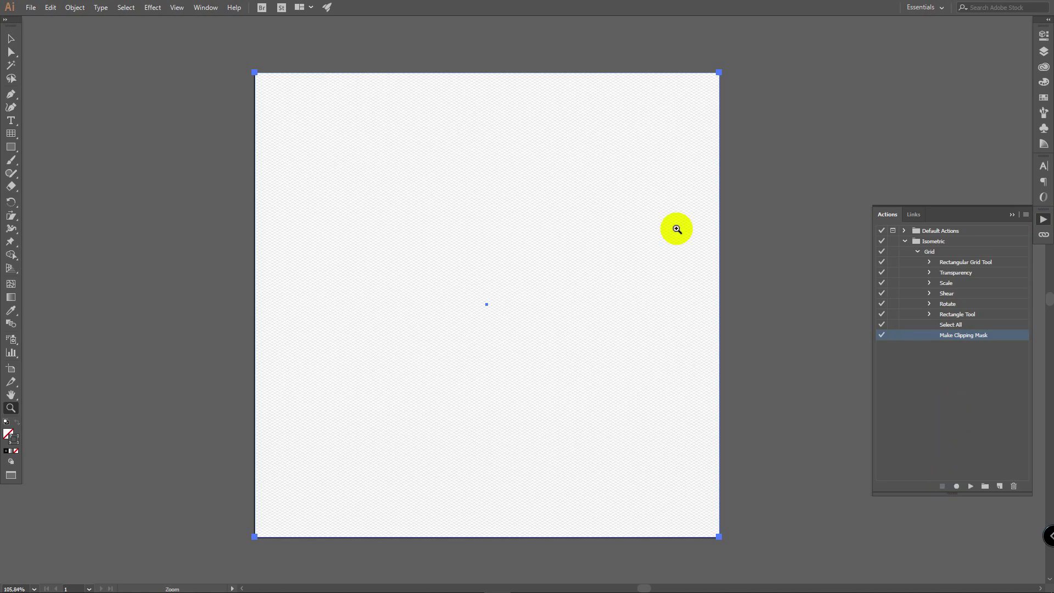
{"action": "key", "text": "v"}
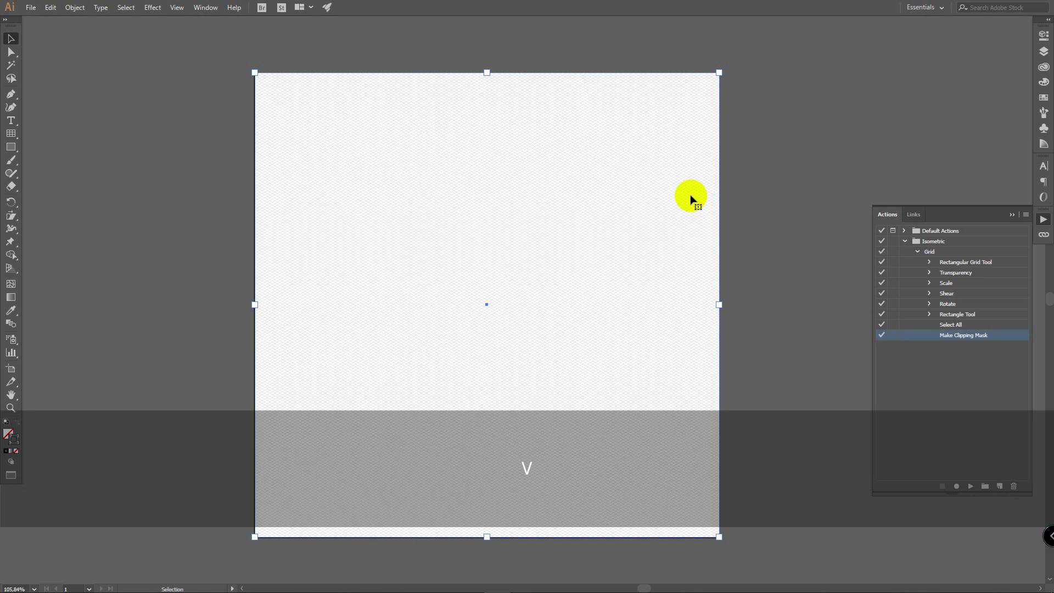
{"action": "key", "text": "Delete"}
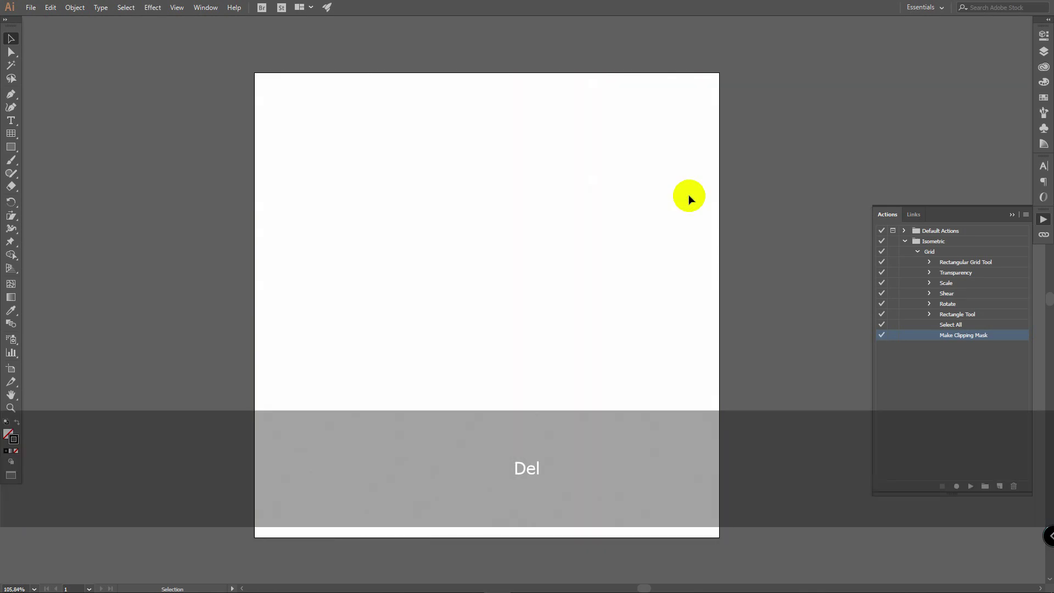
Step: Replay the Grid action to rebuild the clipped isometric grid
{"action": "left_click", "coordinate": [929, 251]}
{"action": "left_click", "coordinate": [971, 486]}
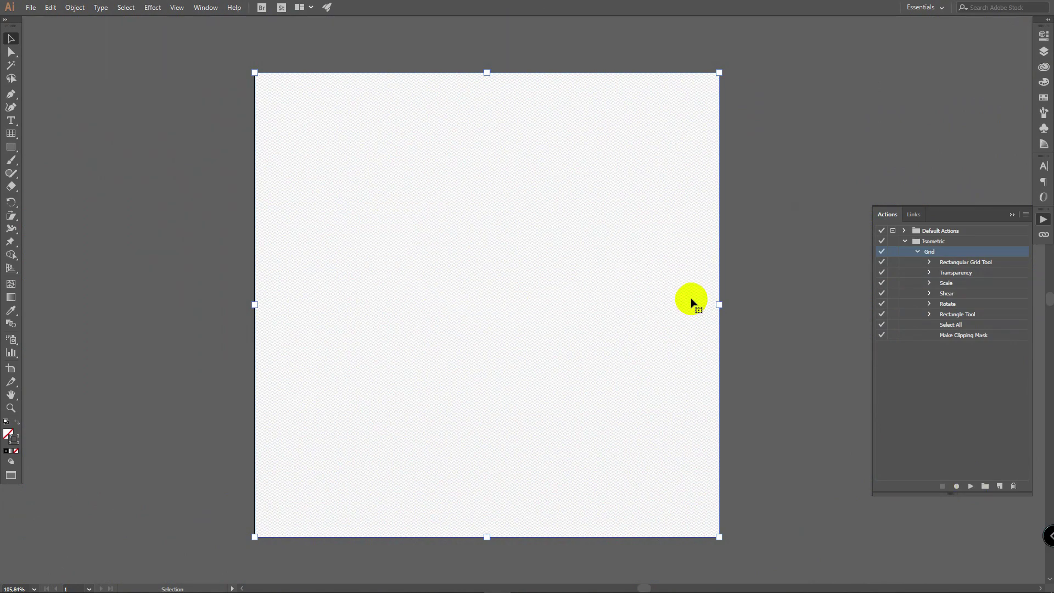
{"action": "left_click", "coordinate": [783, 189]}
{"action": "left_click", "coordinate": [917, 251]}
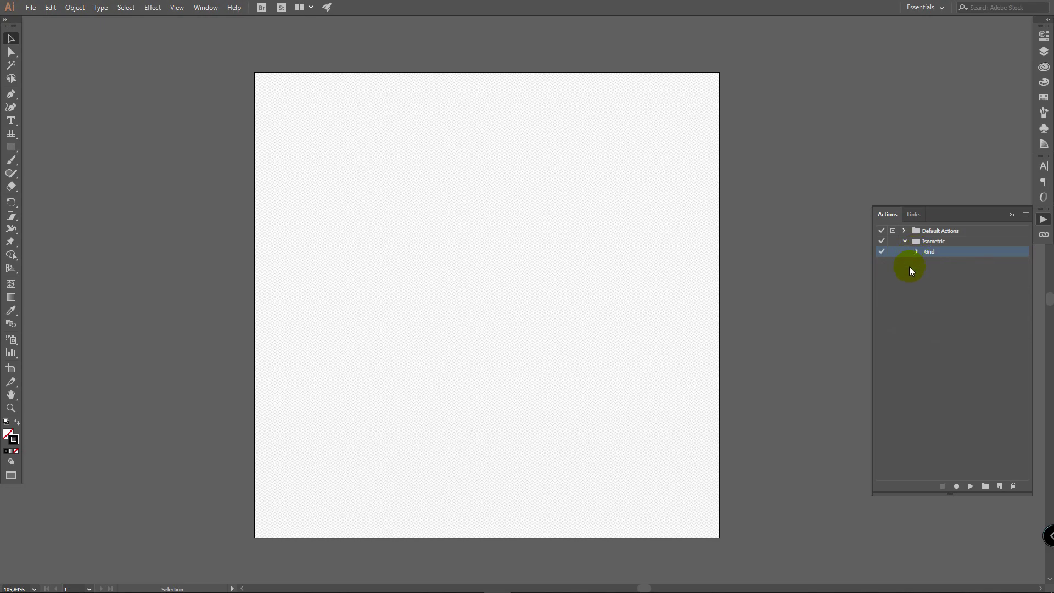
Step: Create an action named Left in the Isometric set and stop its recording
{"action": "left_click", "coordinate": [998, 485]}
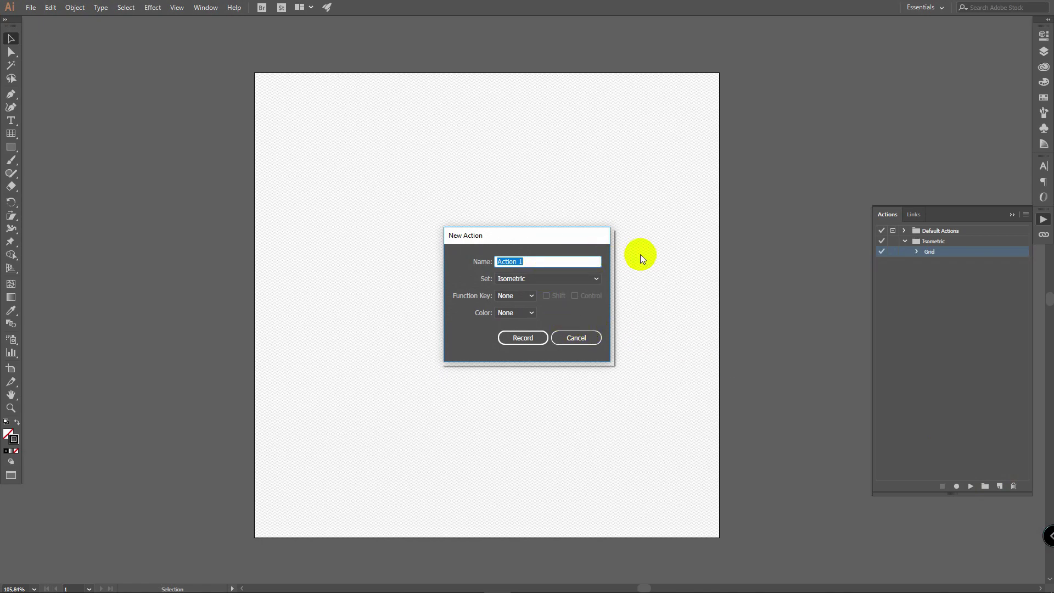
{"action": "type", "text": "Left"}
{"action": "key", "text": "Return"}
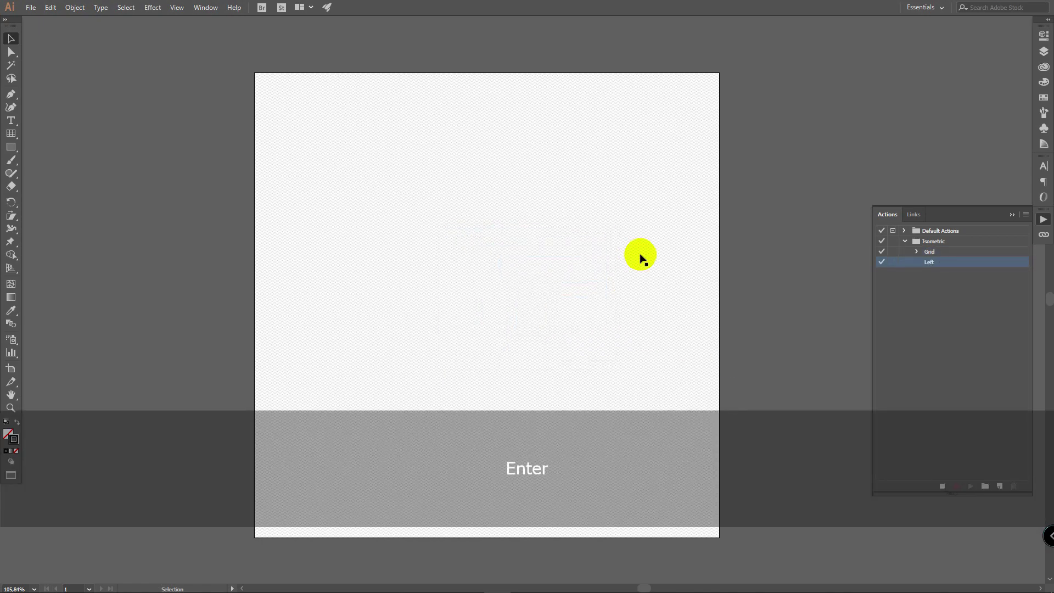
{"action": "left_click", "coordinate": [942, 485]}
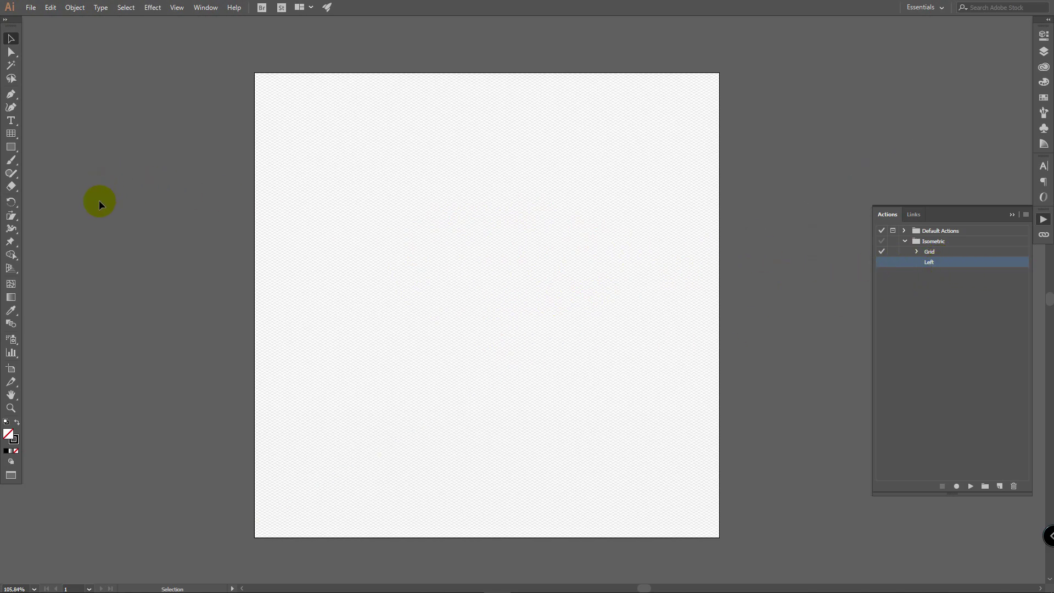
{"action": "left_click", "coordinate": [16, 422]}
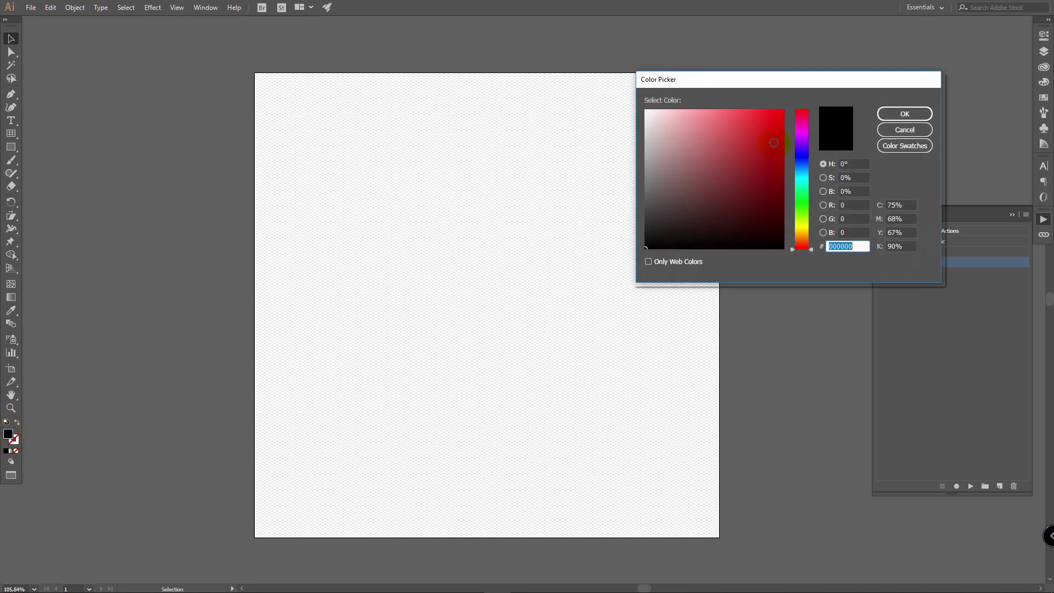
Step: Set the fill to dark green #157746 and draw a square on the artboard
{"action": "left_click", "coordinate": [803, 193]}
{"action": "left_click", "coordinate": [760, 184]}
{"action": "left_click", "coordinate": [927, 114]}
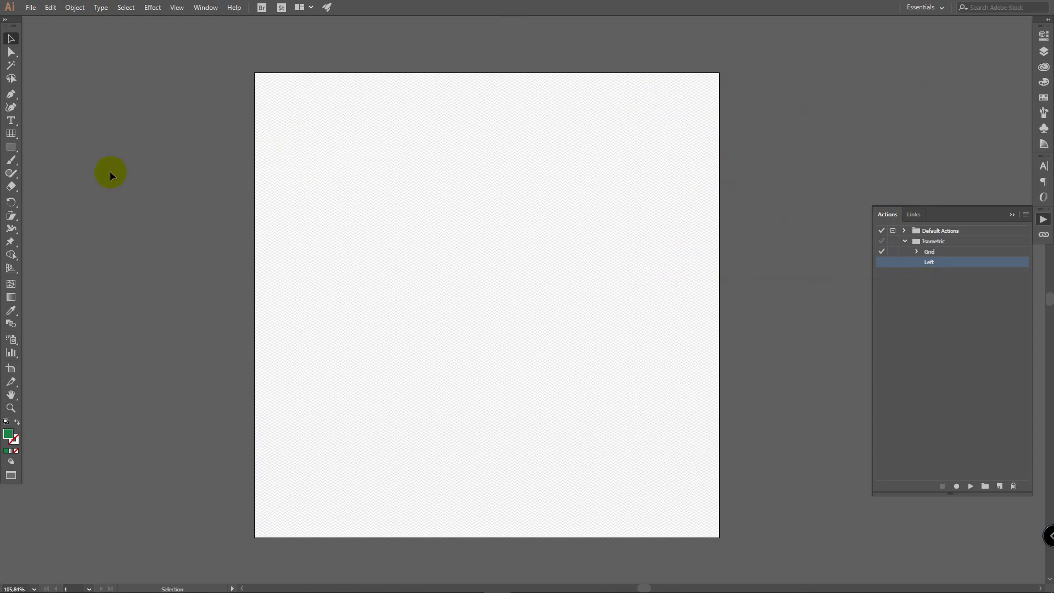
{"action": "left_click", "coordinate": [11, 147]}
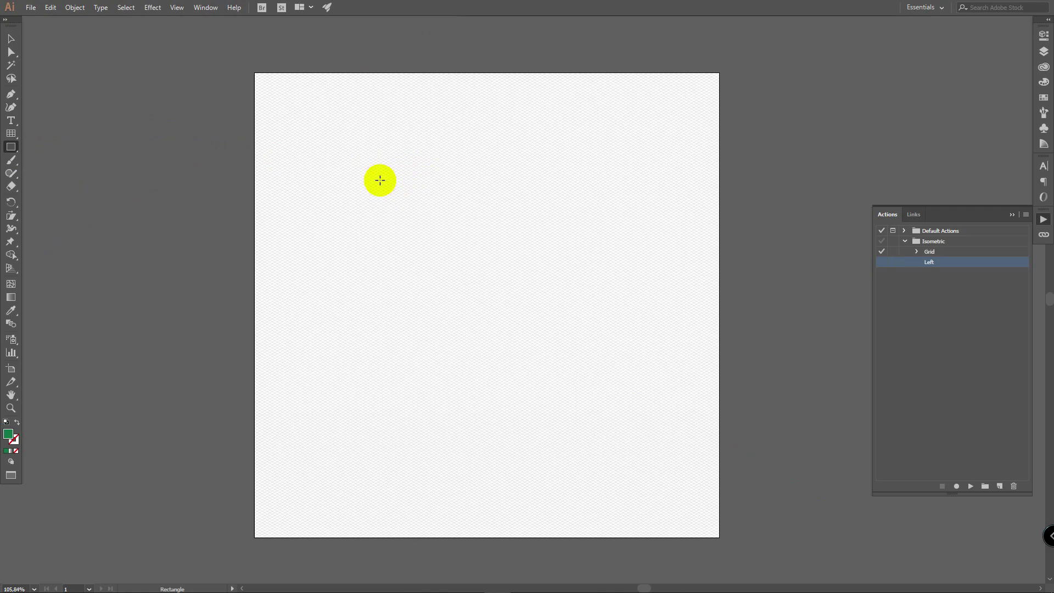
{"action": "left_click_drag", "start_coordinate": [365, 164], "coordinate": [473, 270]}
Step: Move the square left off the artboard, copy it onto the artboard, and resume recording Left
{"action": "key", "text": "v"}
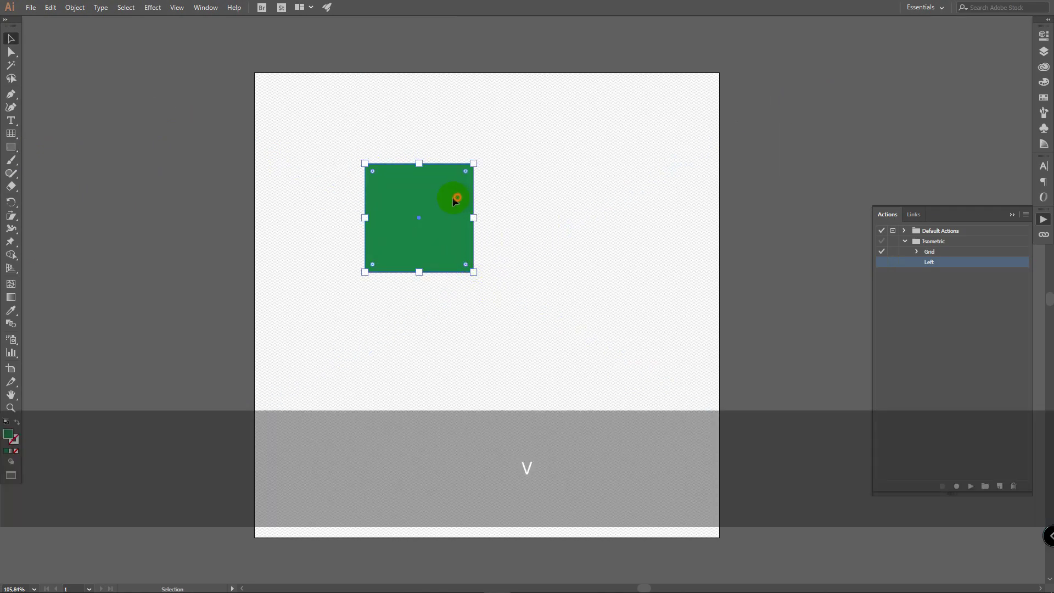
{"action": "mouse_move", "coordinate": [451, 200]}
{"action": "left_mouse_down"}
{"action": "mouse_move", "coordinate": [219, 154]}
{"action": "mouse_move", "coordinate": [204, 164]}
{"action": "mouse_move", "coordinate": [405, 174]}
{"action": "mouse_move", "coordinate": [467, 199]}
{"action": "left_mouse_up"}
{"action": "key", "text": "alt"}
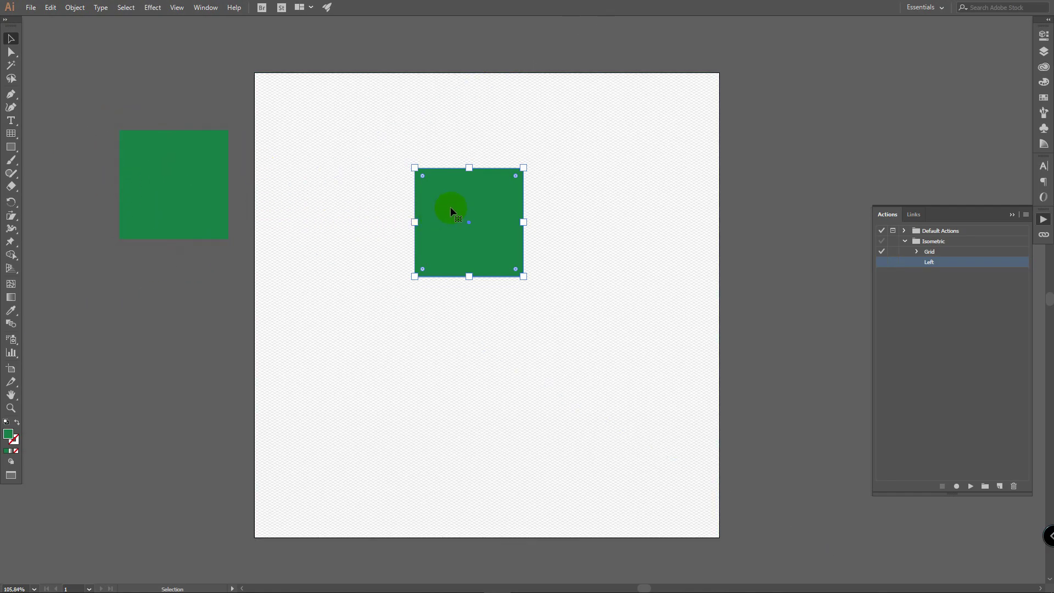
{"action": "left_click", "coordinate": [956, 485]}
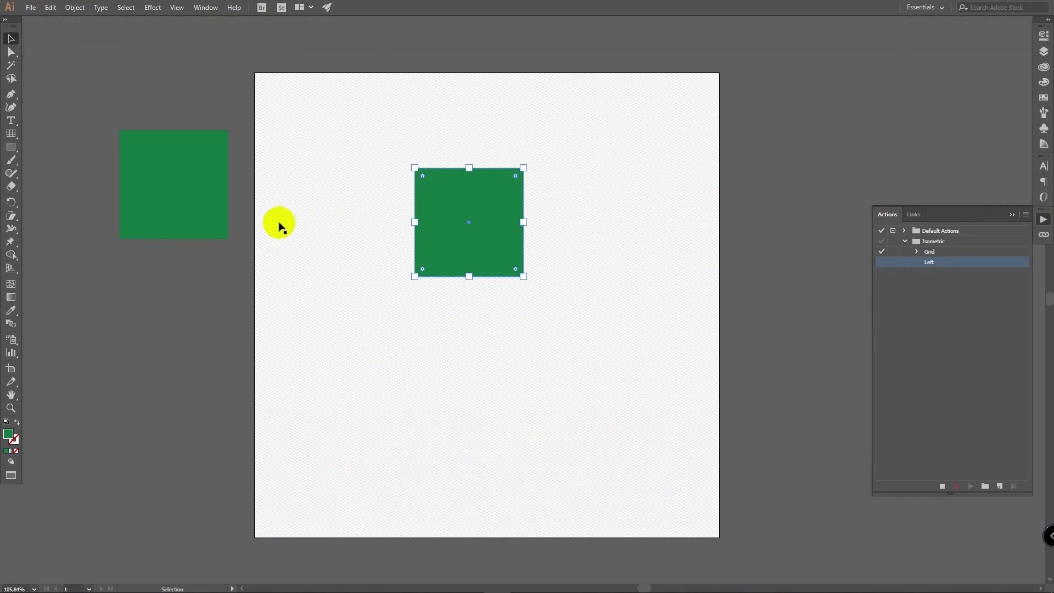
Step: Scale the square copy vertically to 86.602%
{"action": "left_click", "coordinate": [11, 215]}
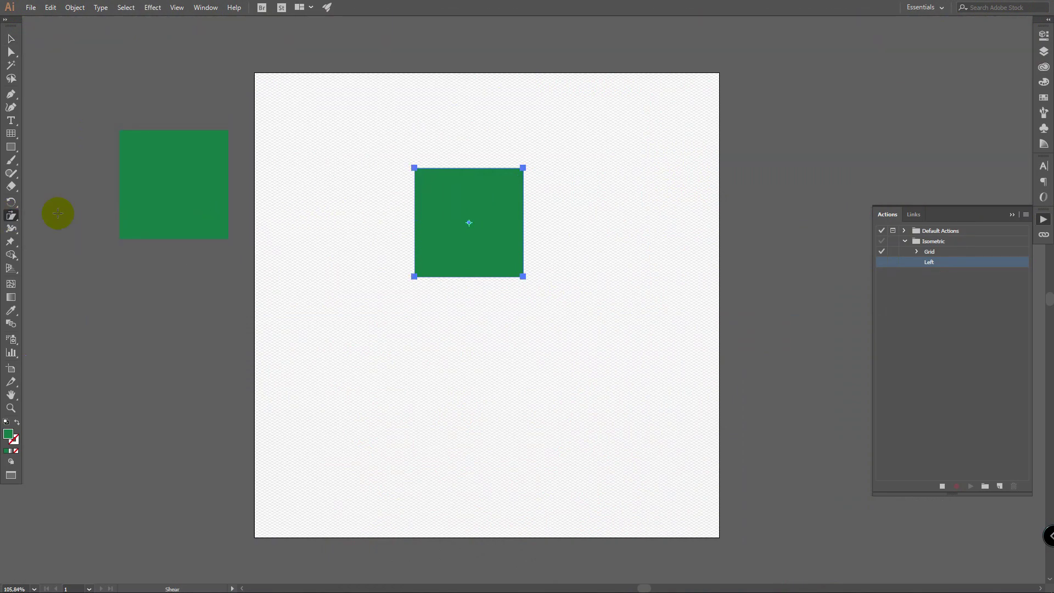
{"action": "key", "text": "Return"}
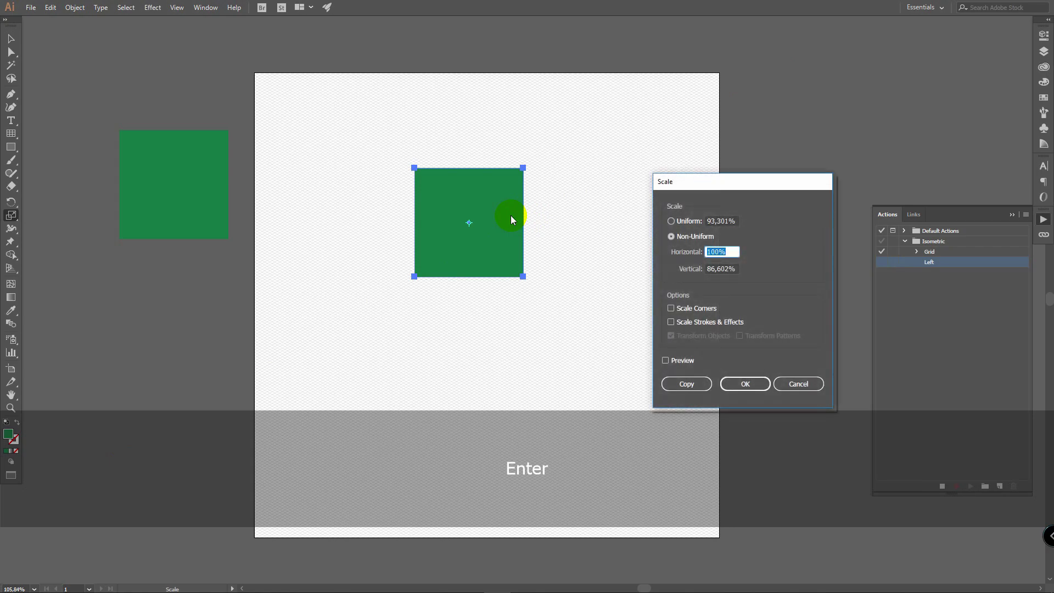
{"action": "left_click", "coordinate": [728, 267]}
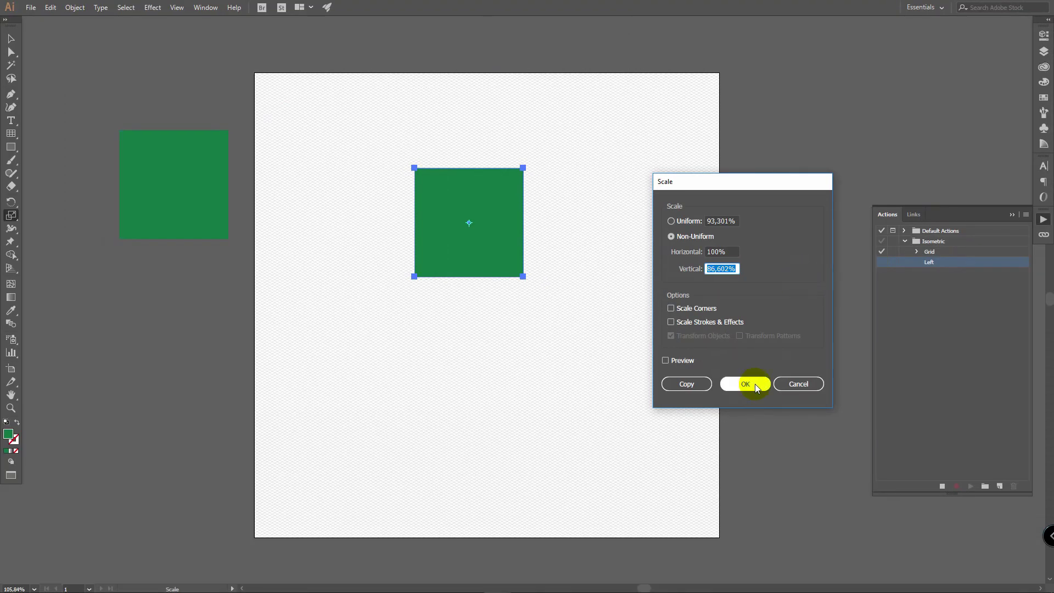
{"action": "left_click", "coordinate": [673, 495]}
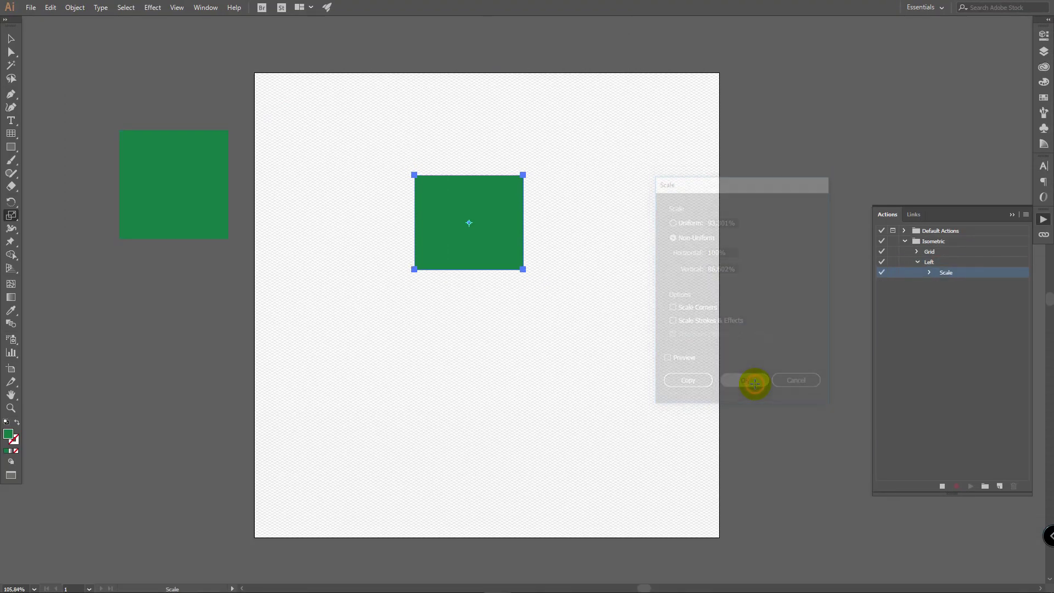
Step: Shear the square -30° horizontally
{"action": "left_click_drag", "start_coordinate": [12, 216], "coordinate": [41, 226]}
{"action": "key", "text": "Return"}
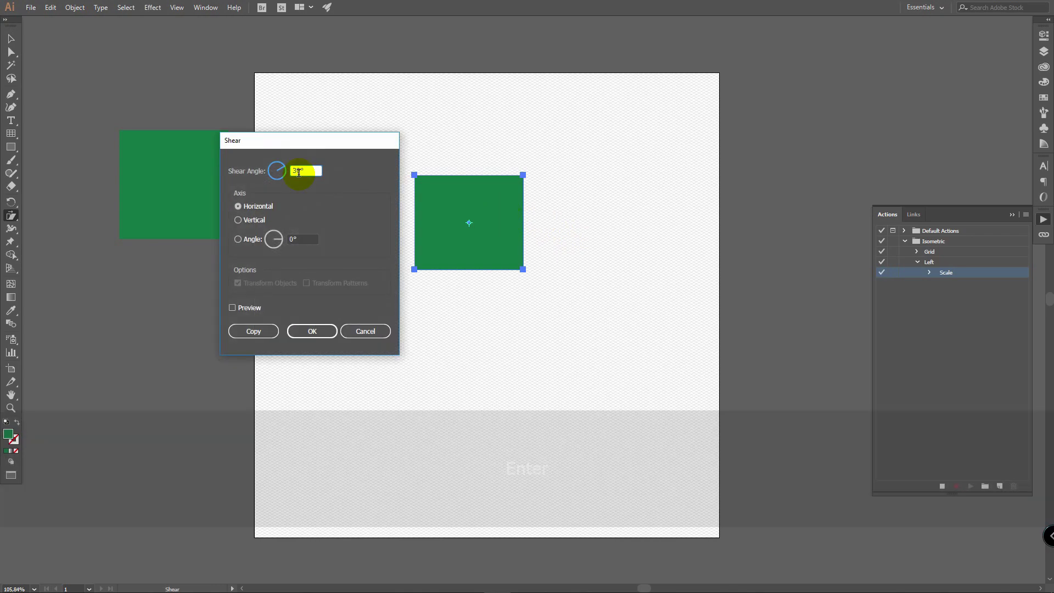
{"action": "left_click", "coordinate": [295, 171]}
{"action": "type", "text": "-"}
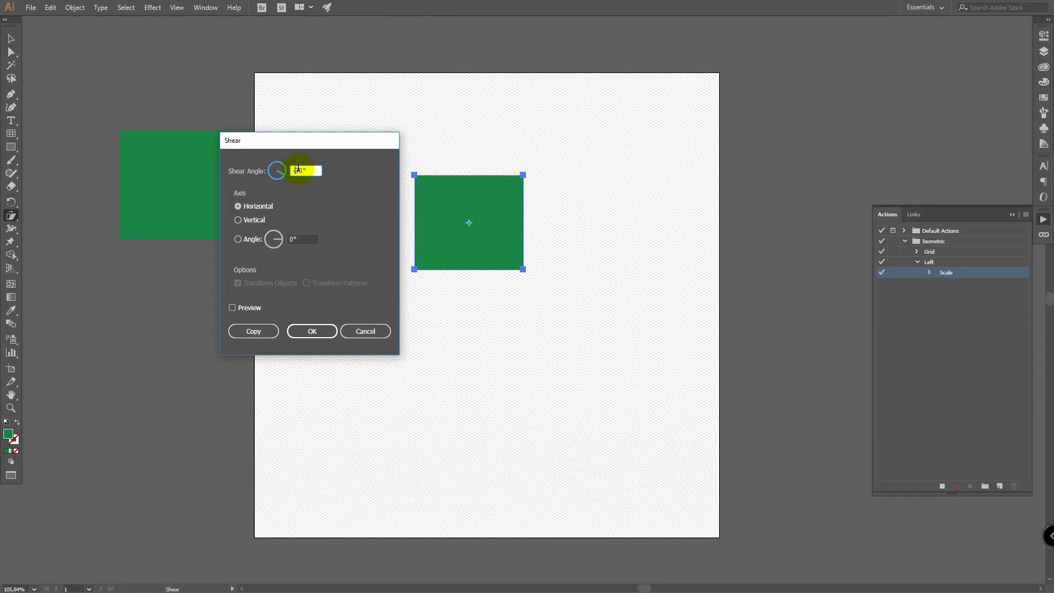
{"action": "left_click", "coordinate": [327, 496]}
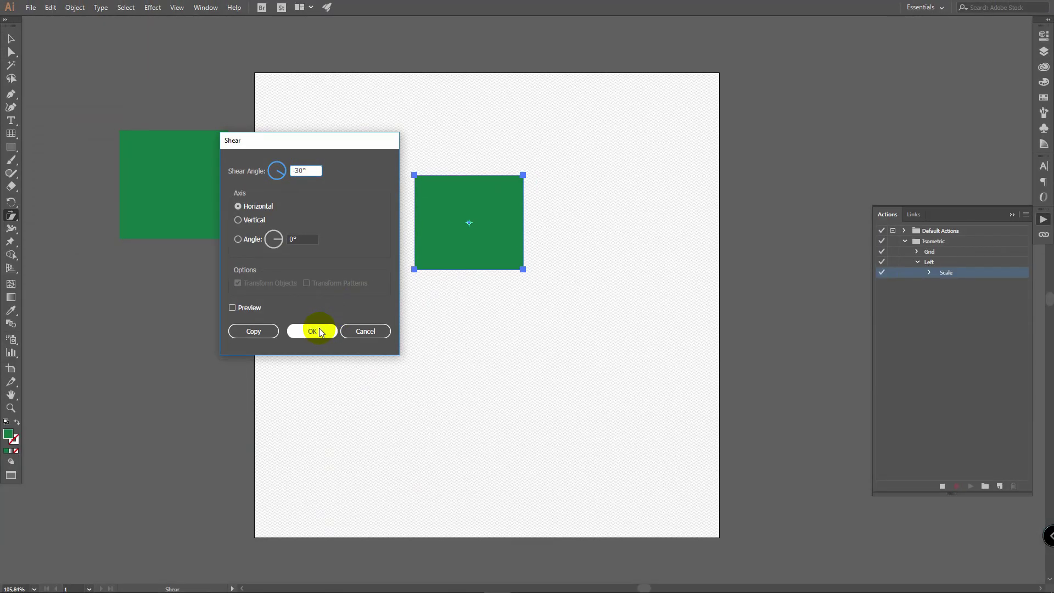
Step: Rotate the shape -30° and stop recording the Left action
{"action": "double_click", "coordinate": [11, 202]}
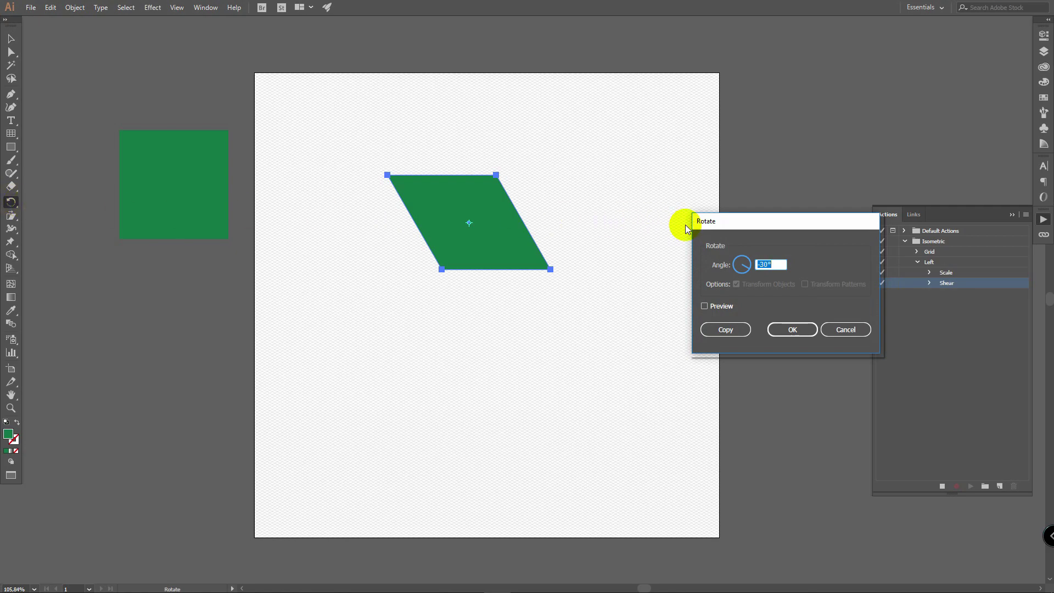
{"action": "left_click", "coordinate": [783, 262]}
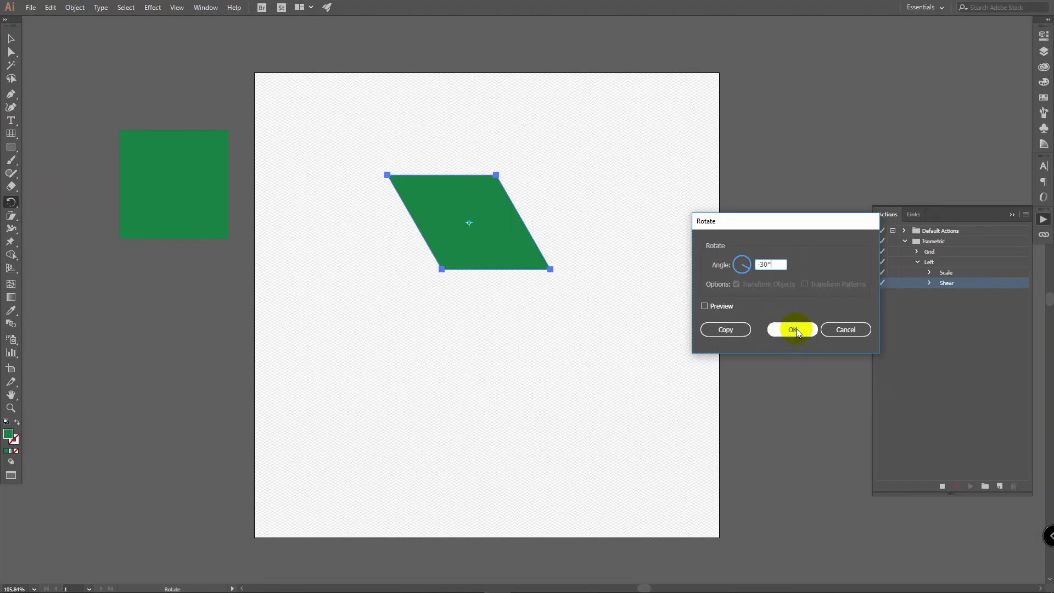
{"action": "left_click", "coordinate": [797, 396]}
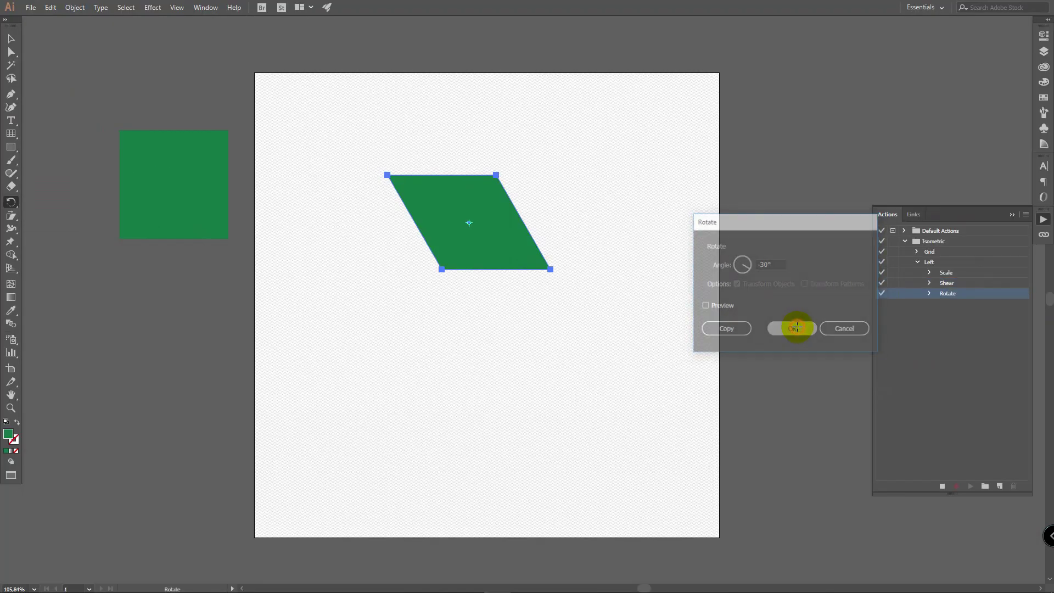
{"action": "left_click", "coordinate": [941, 486]}
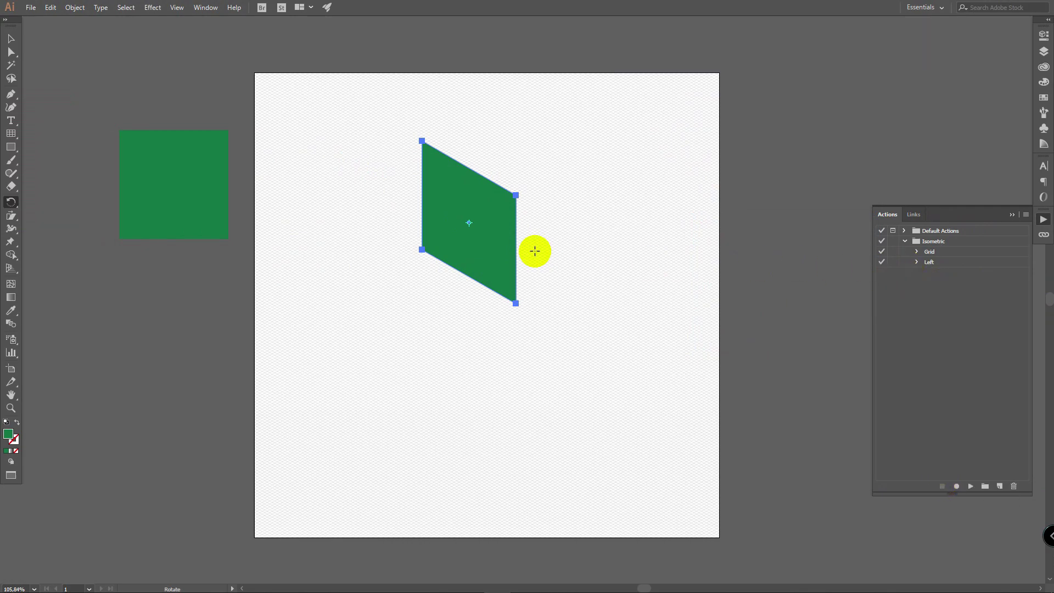
{"action": "key", "text": "v"}
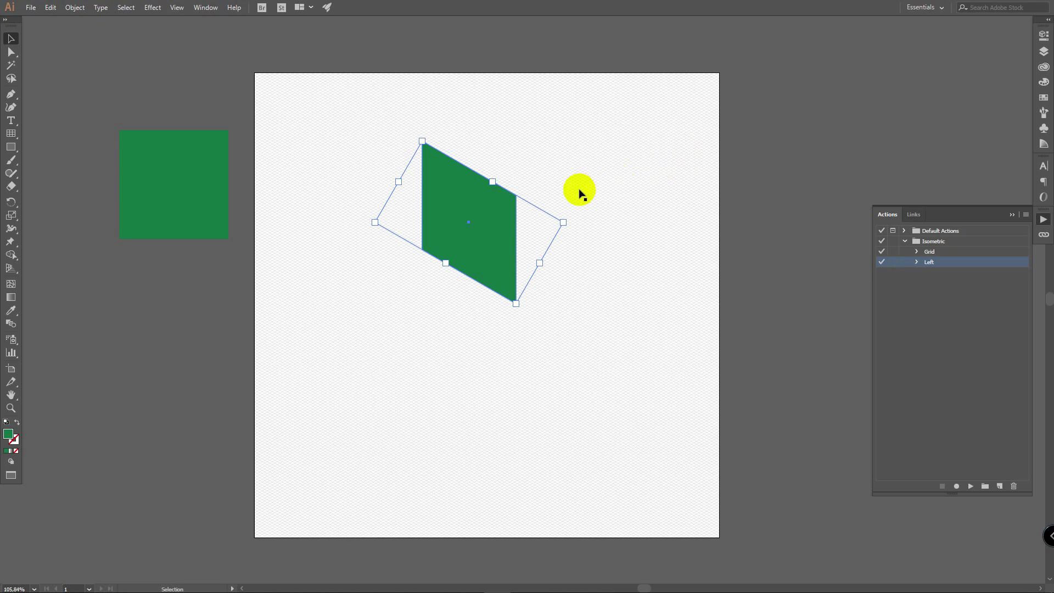
Step: Delete the left face, copy the green square onto the artboard, and start recording action 'Top'
{"action": "left_click_drag", "start_coordinate": [496, 220], "coordinate": [495, 223]}
{"action": "key", "text": "Delete"}
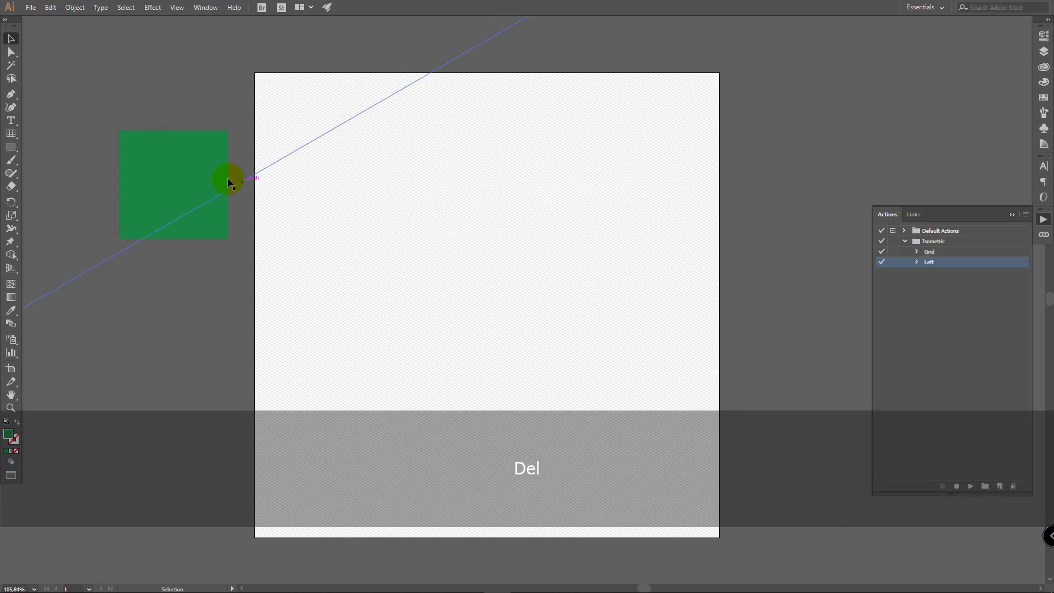
{"action": "left_click_drag", "start_coordinate": [194, 170], "coordinate": [500, 211]}
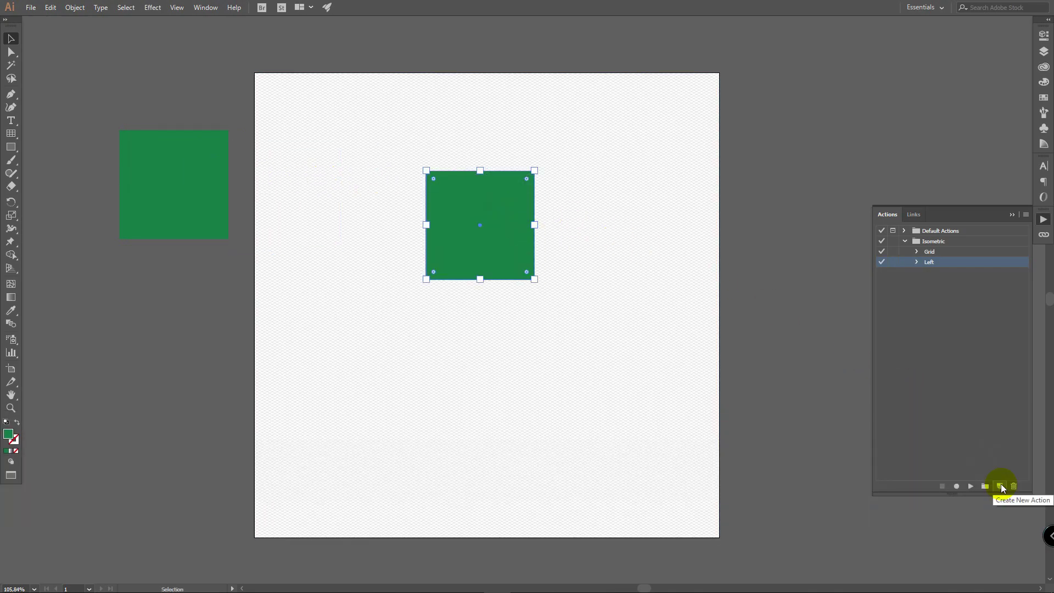
{"action": "left_click", "coordinate": [999, 486]}
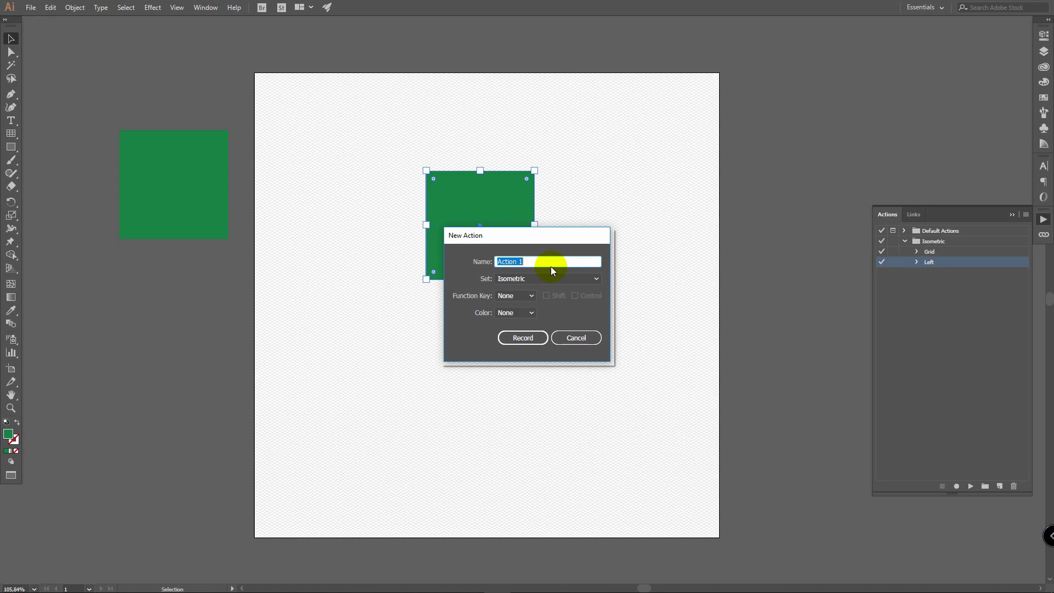
{"action": "type", "text": "T"}
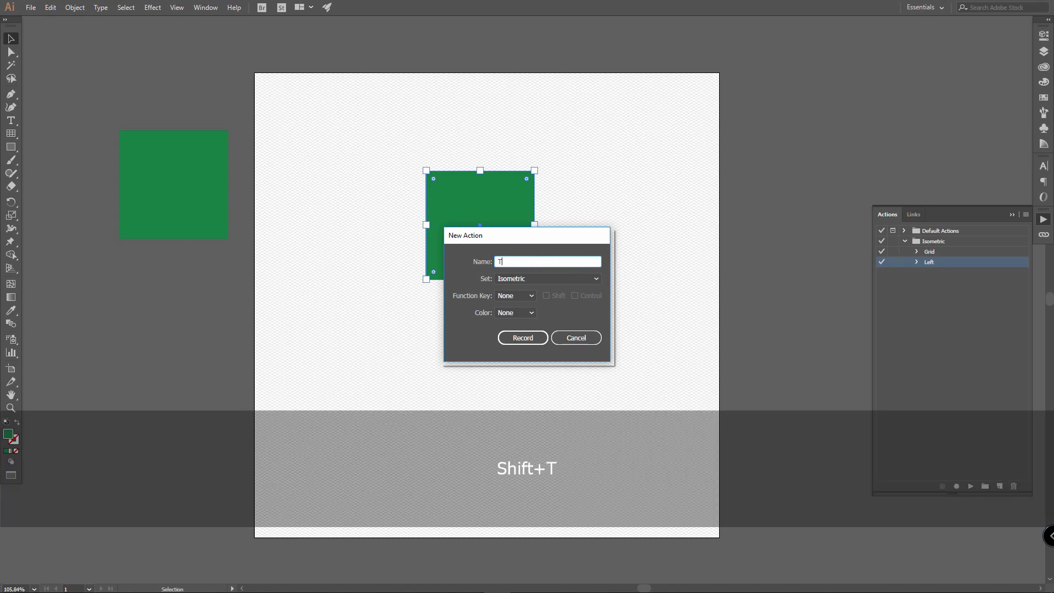
{"action": "type", "text": "op"}
{"action": "left_click", "coordinate": [531, 336]}
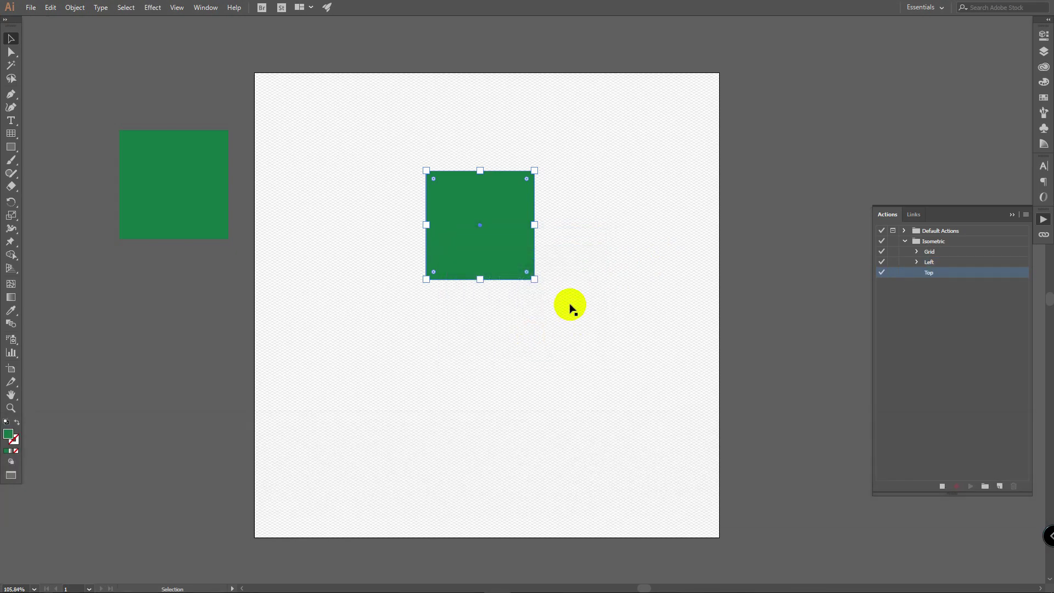
Step: Scale the square vertically to 86.602%
{"action": "left_click", "coordinate": [11, 214]}
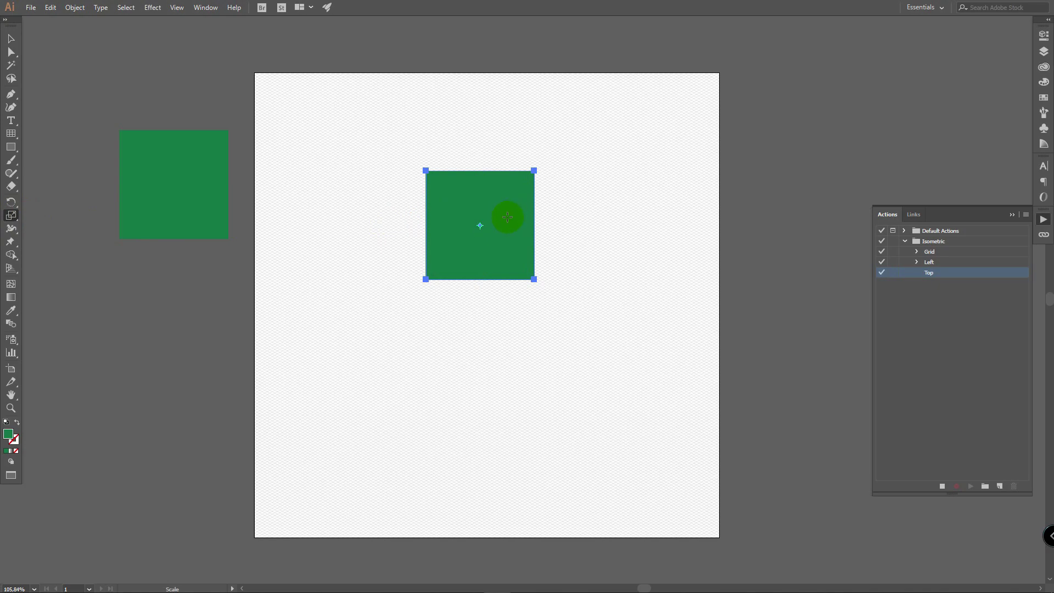
{"action": "key", "text": "Return"}
{"action": "left_click", "coordinate": [716, 268]}
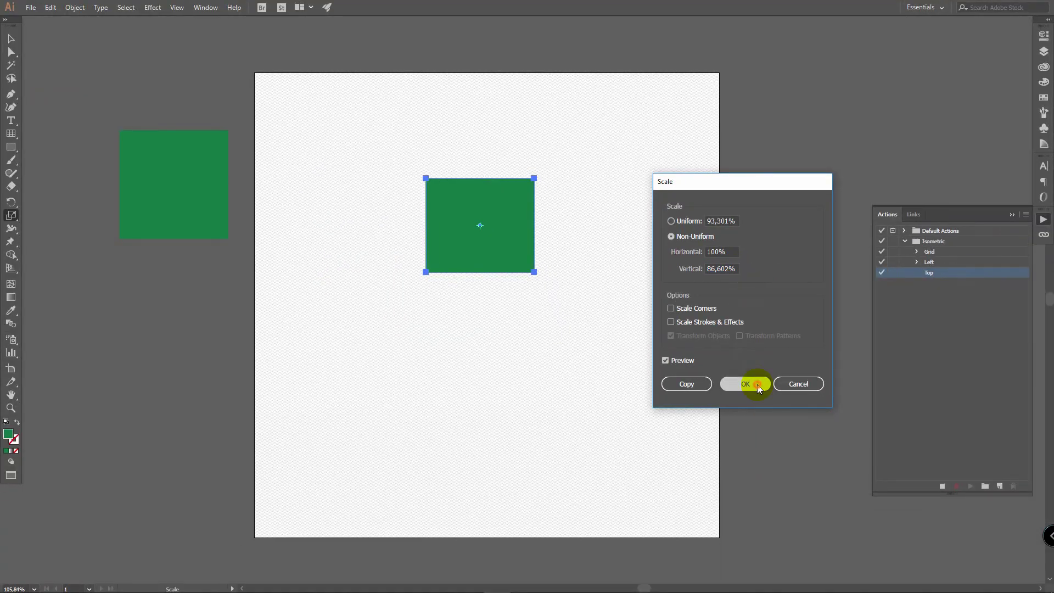
{"action": "left_click", "coordinate": [750, 498]}
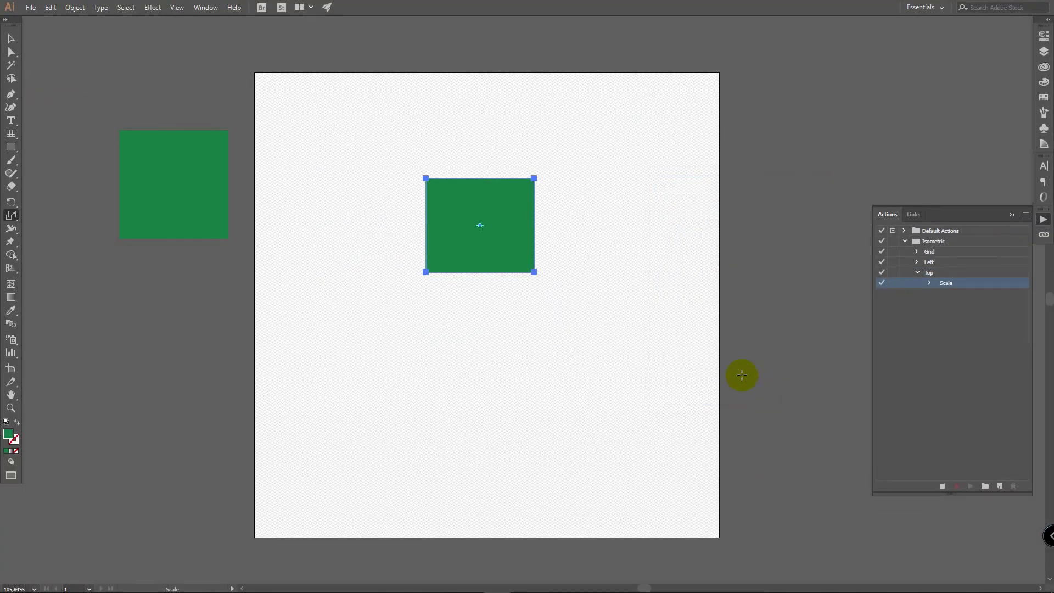
Step: Shear the scaled square by 30°
{"action": "left_click", "coordinate": [11, 214]}
{"action": "left_click", "coordinate": [41, 228]}
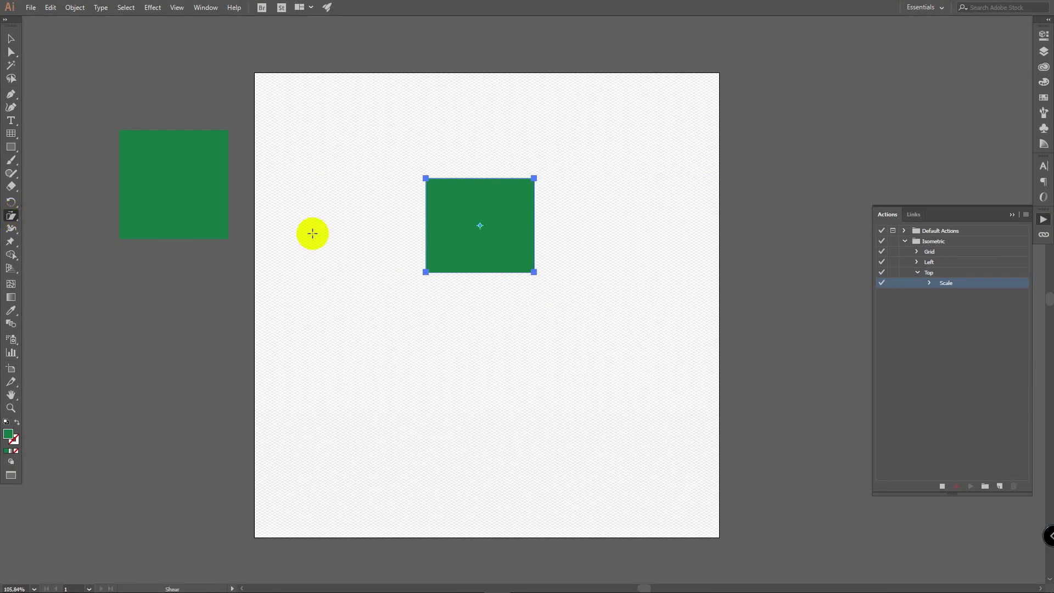
{"action": "key", "text": "Return"}
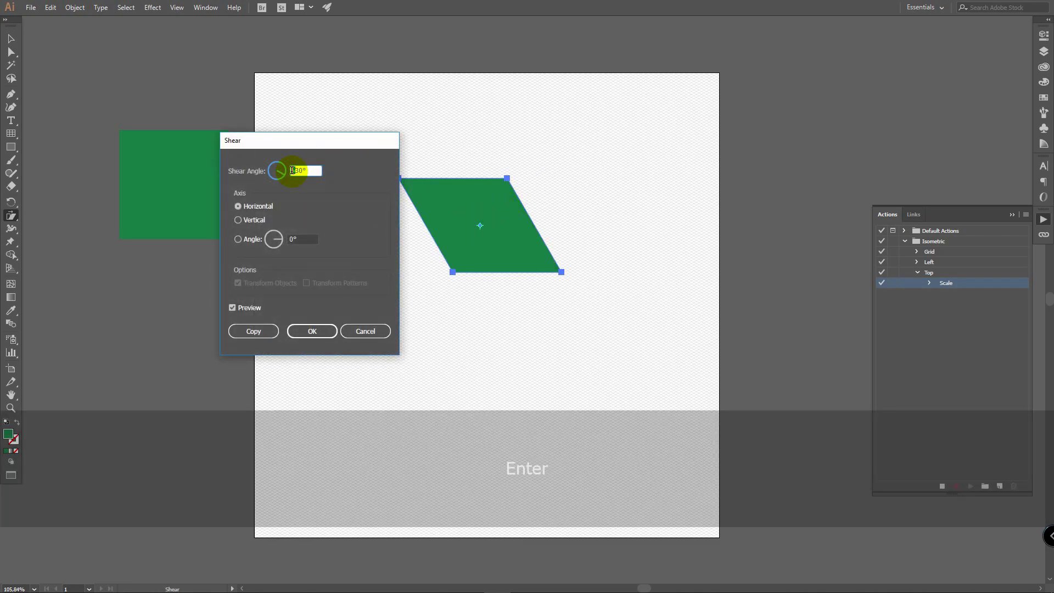
{"action": "key", "text": "BackSpace"}
{"action": "key", "text": "BackSpace"}
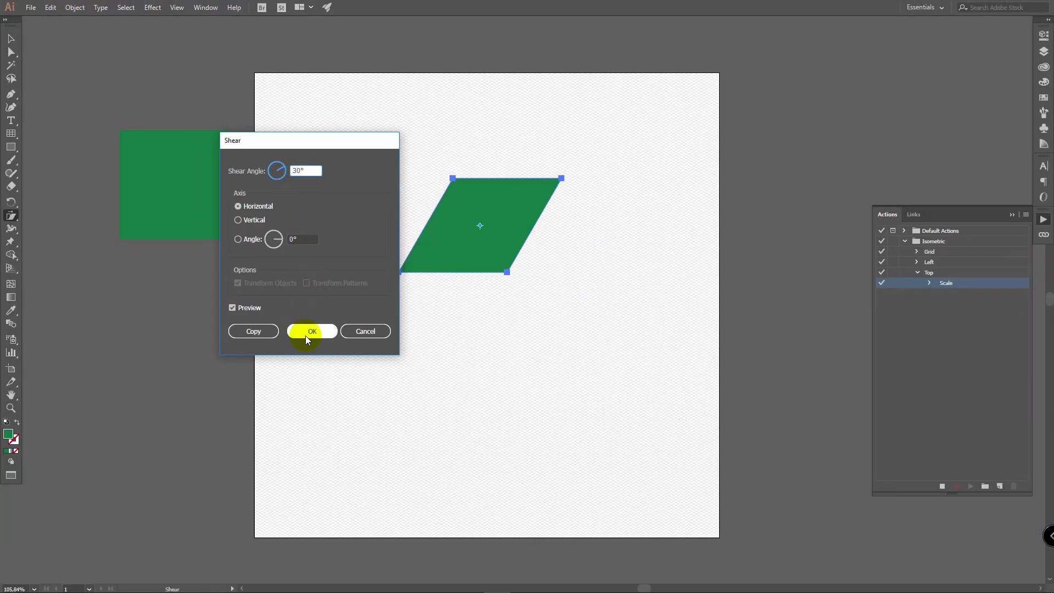
{"action": "left_click", "coordinate": [305, 333]}
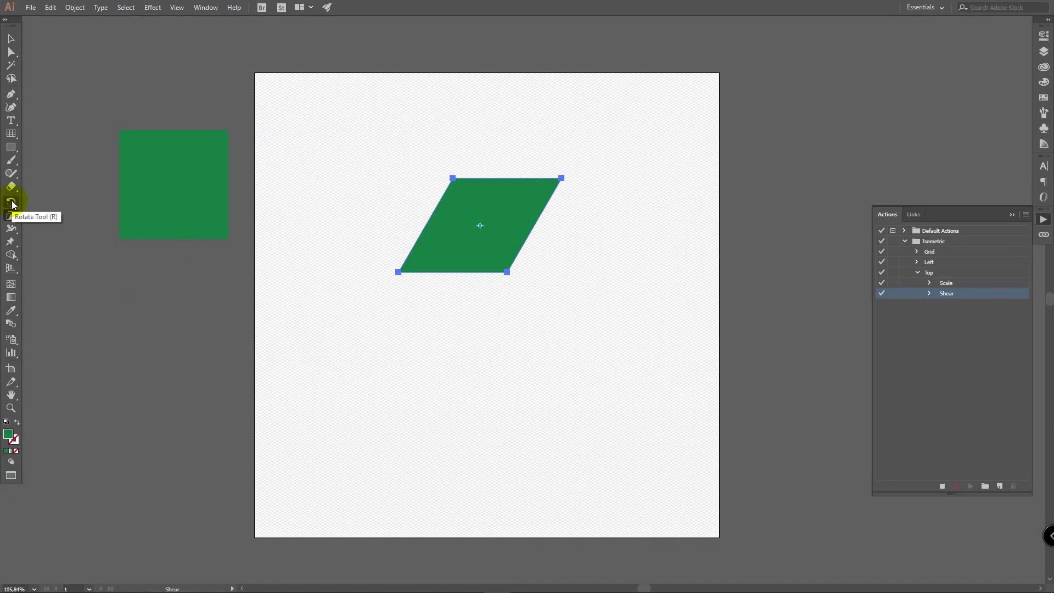
Step: Rotate the shape -30° into a diamond and stop recording
{"action": "double_click", "coordinate": [12, 202]}
{"action": "left_click", "coordinate": [771, 263]}
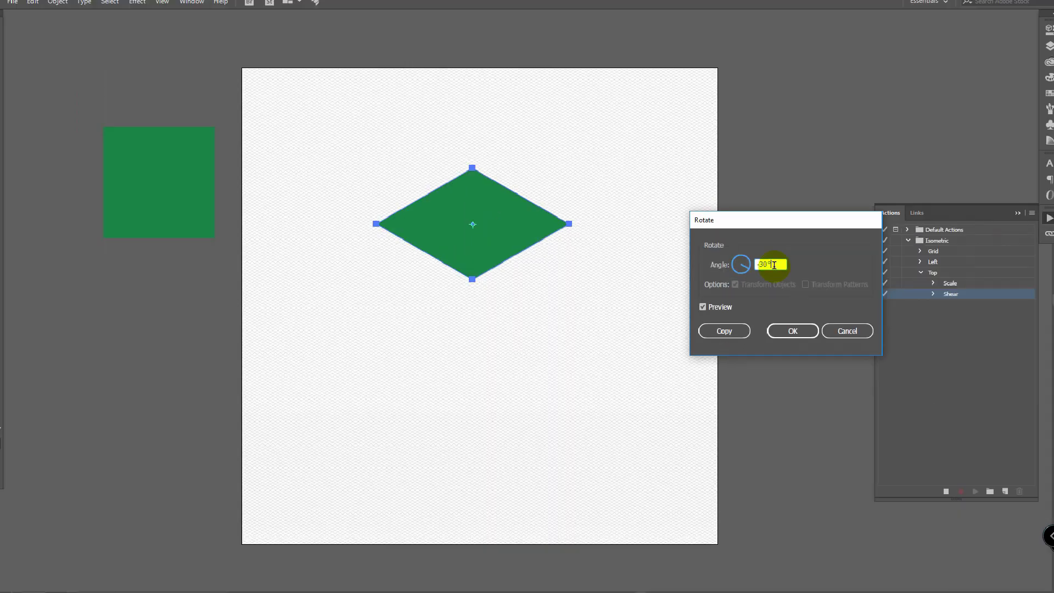
{"action": "left_click", "coordinate": [811, 392]}
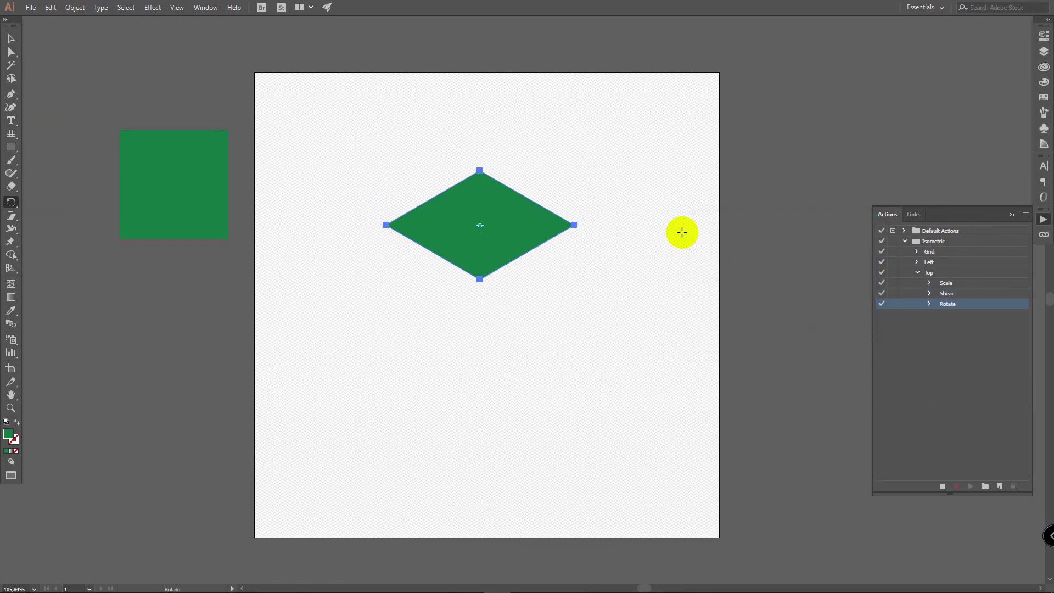
{"action": "left_click", "coordinate": [942, 486]}
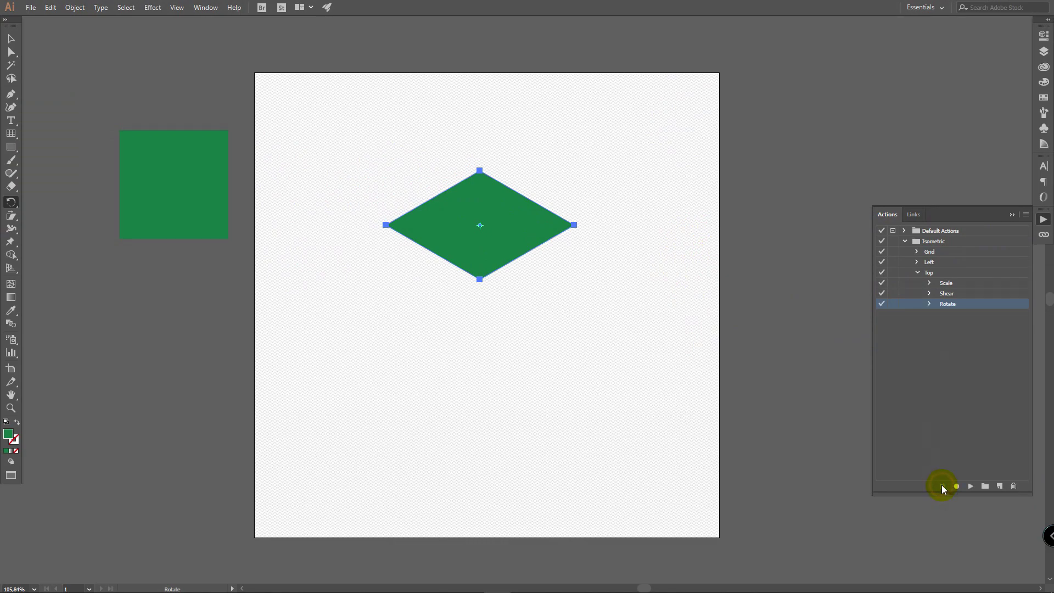
Step: Delete the top diamond and place a fresh copy of the green square on the artboard
{"action": "left_click", "coordinate": [917, 272]}
{"action": "key", "text": "v"}
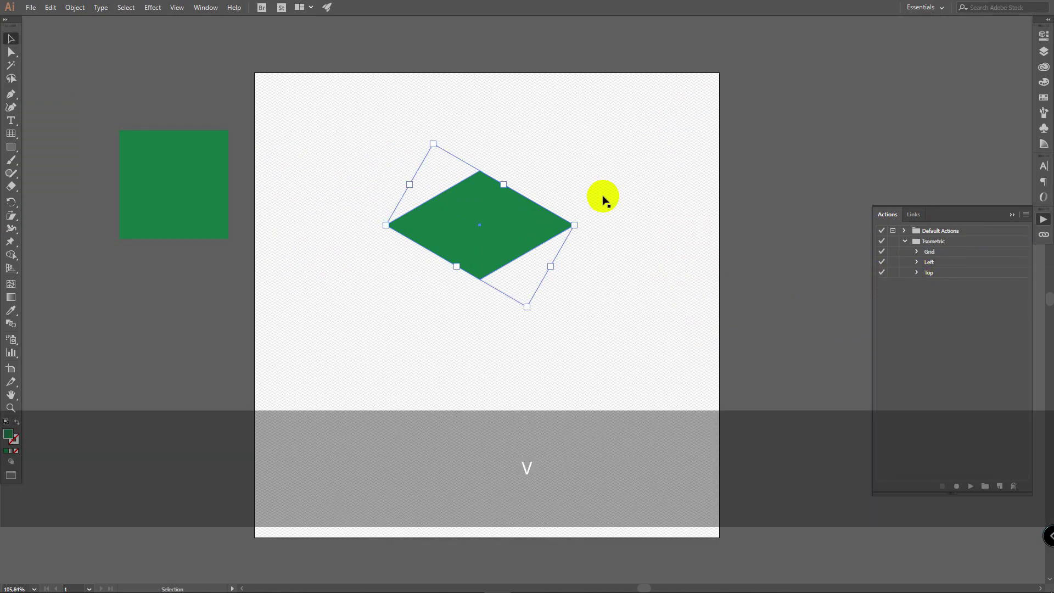
{"action": "key", "text": "Delete"}
{"action": "left_click", "coordinate": [175, 186]}
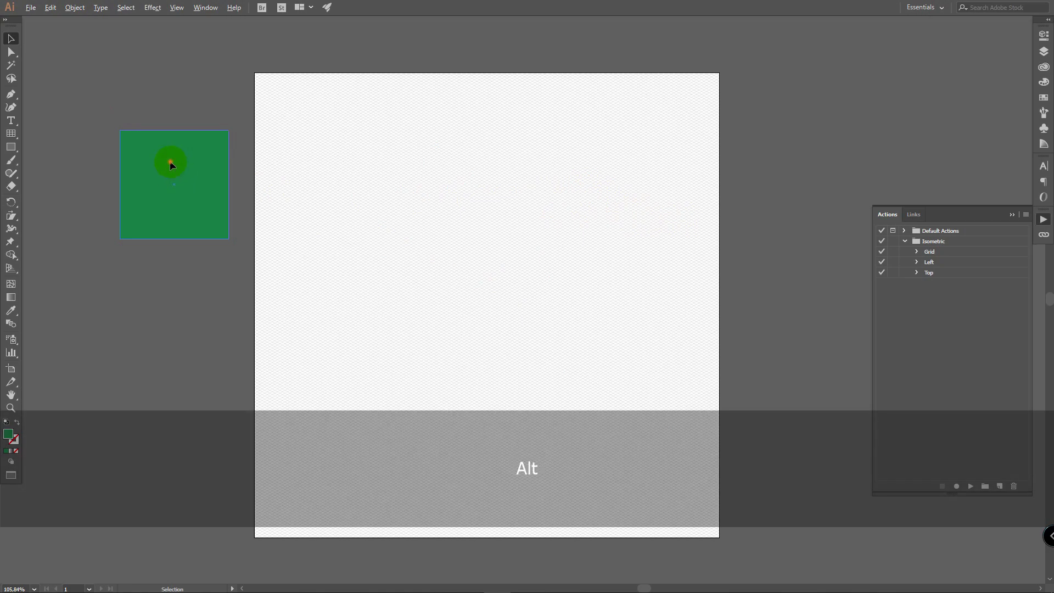
{"action": "left_click_drag", "start_coordinate": [171, 165], "coordinate": [484, 215]}
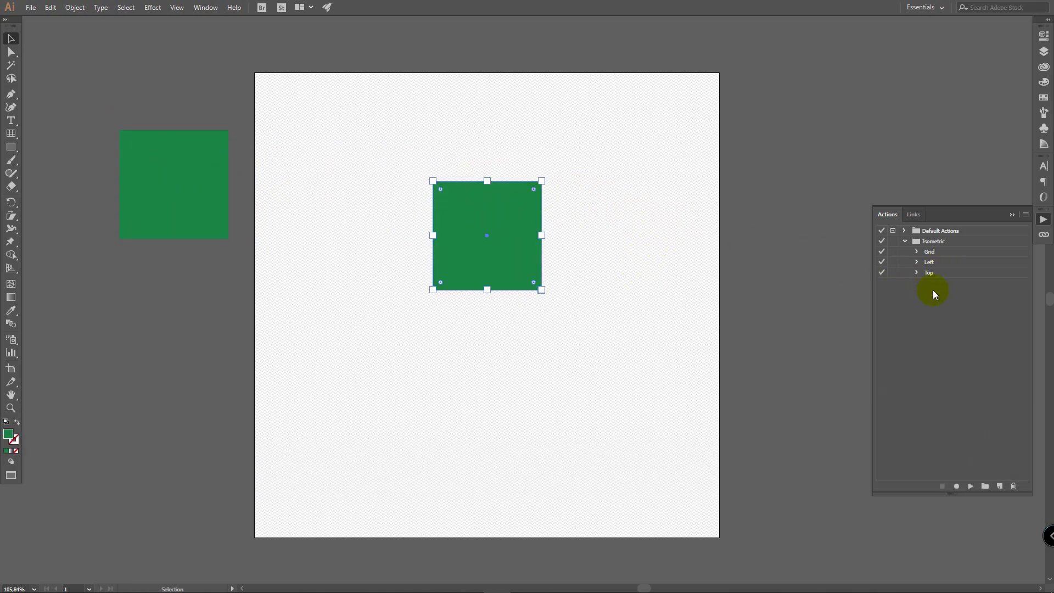
Step: Start recording a new action 'Right' and scale the square vertically to 86.602%
{"action": "left_click", "coordinate": [1000, 486]}
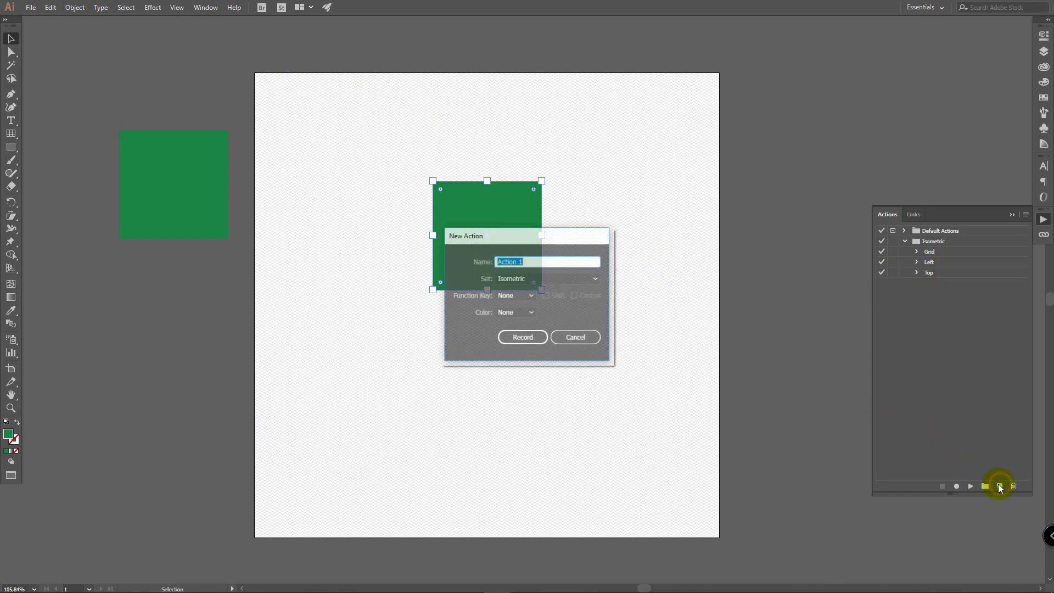
{"action": "type", "text": "Right"}
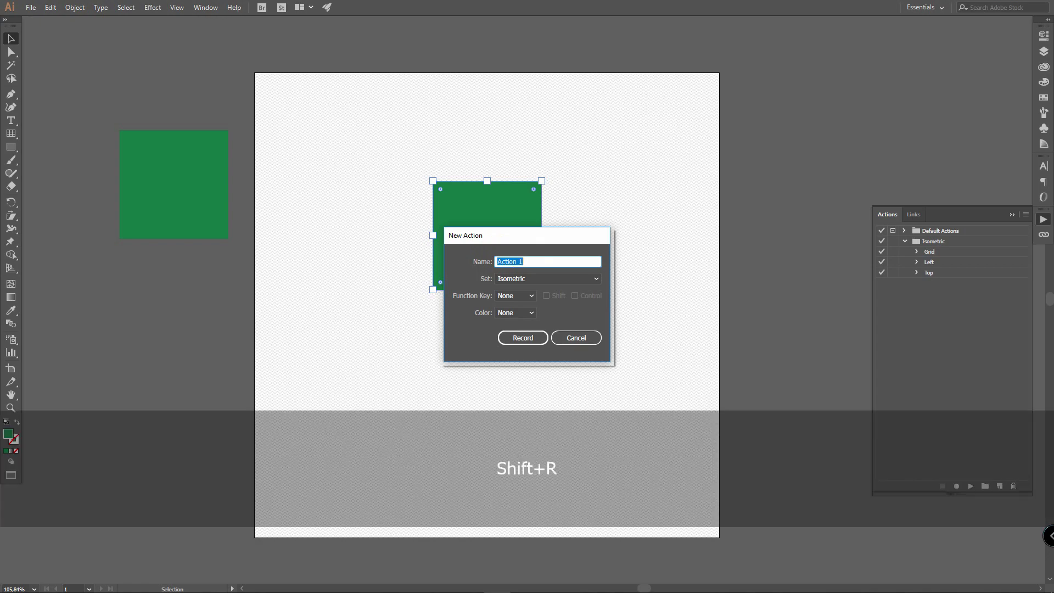
{"action": "left_click", "coordinate": [523, 338]}
{"action": "key", "text": "s"}
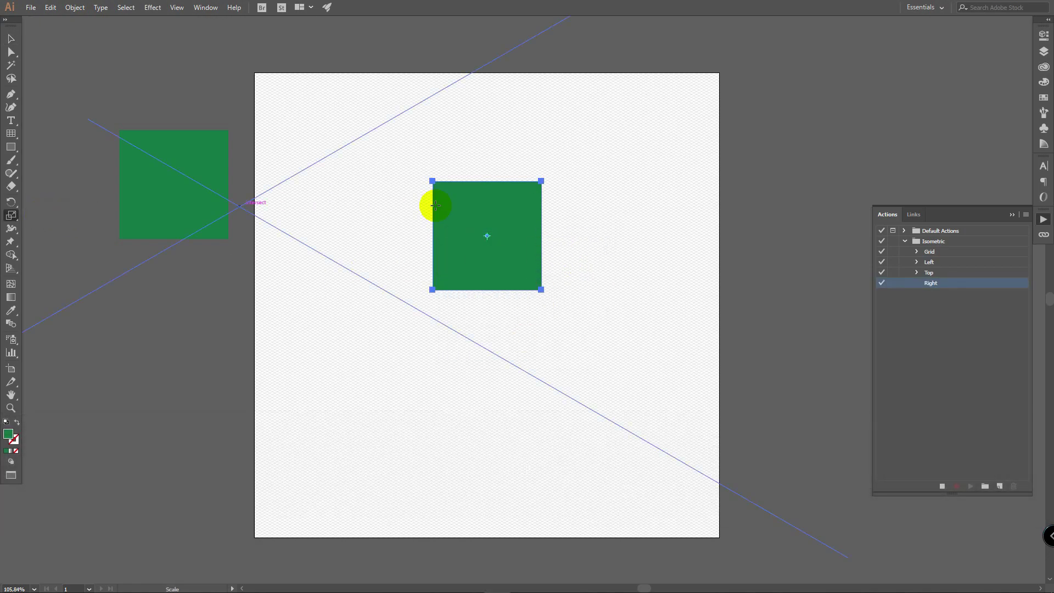
{"action": "key", "text": "Return"}
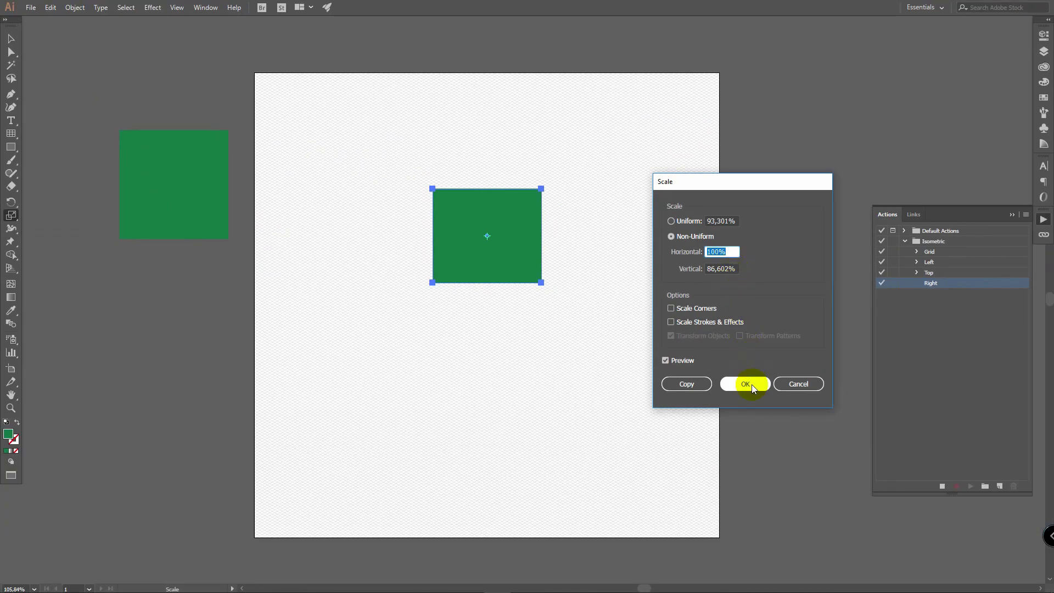
{"action": "left_click", "coordinate": [755, 497]}
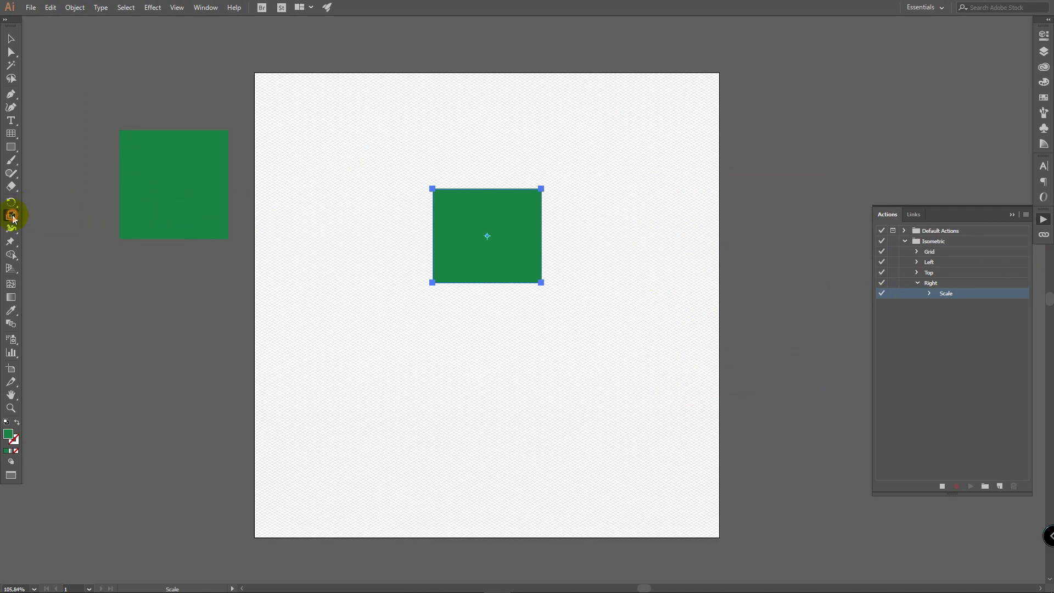
Step: Shear the square 30°, rotate it 30°, and stop recording the Right action
{"action": "left_click_drag", "start_coordinate": [12, 219], "coordinate": [47, 226]}
{"action": "key", "text": "Return"}
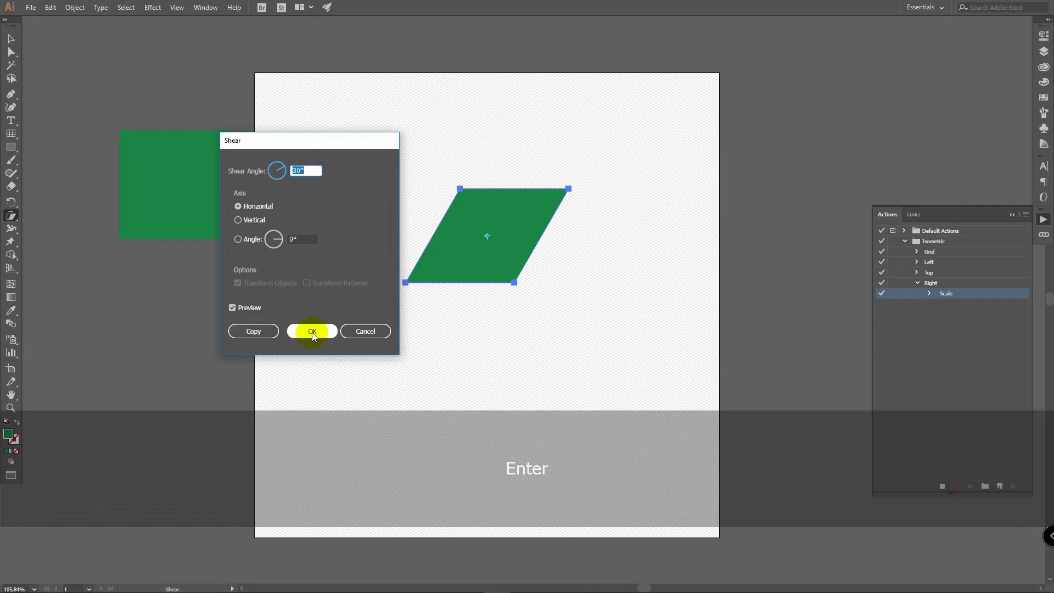
{"action": "left_click", "coordinate": [320, 489]}
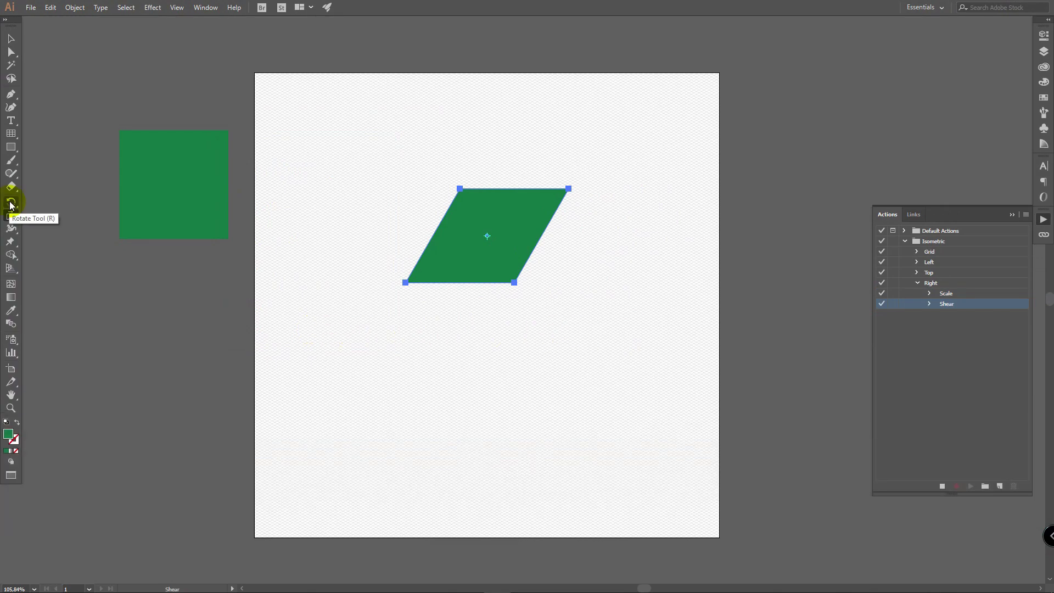
{"action": "double_click", "coordinate": [10, 204]}
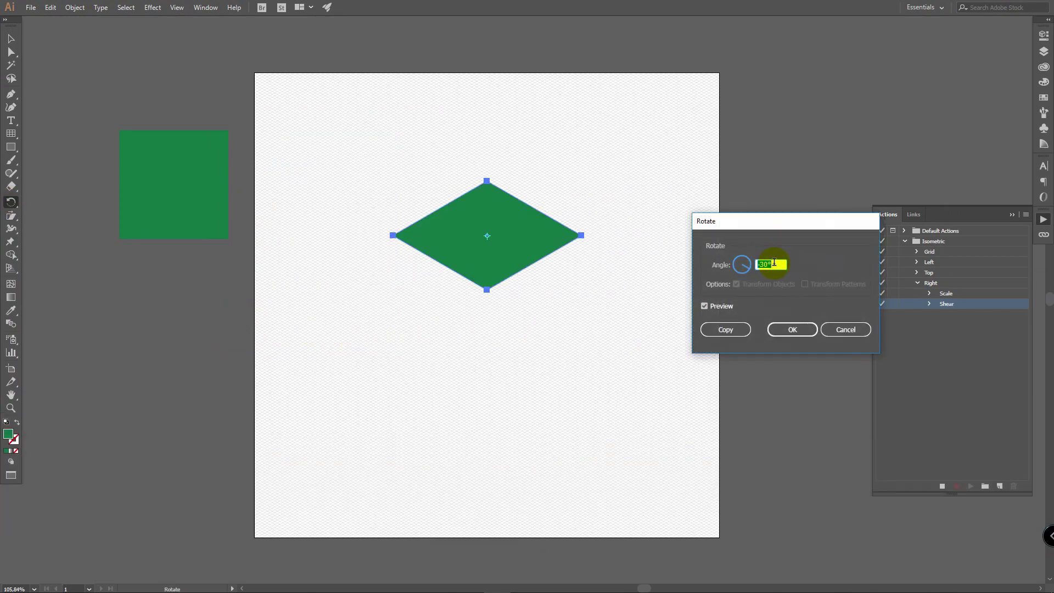
{"action": "type", "text": "3"}
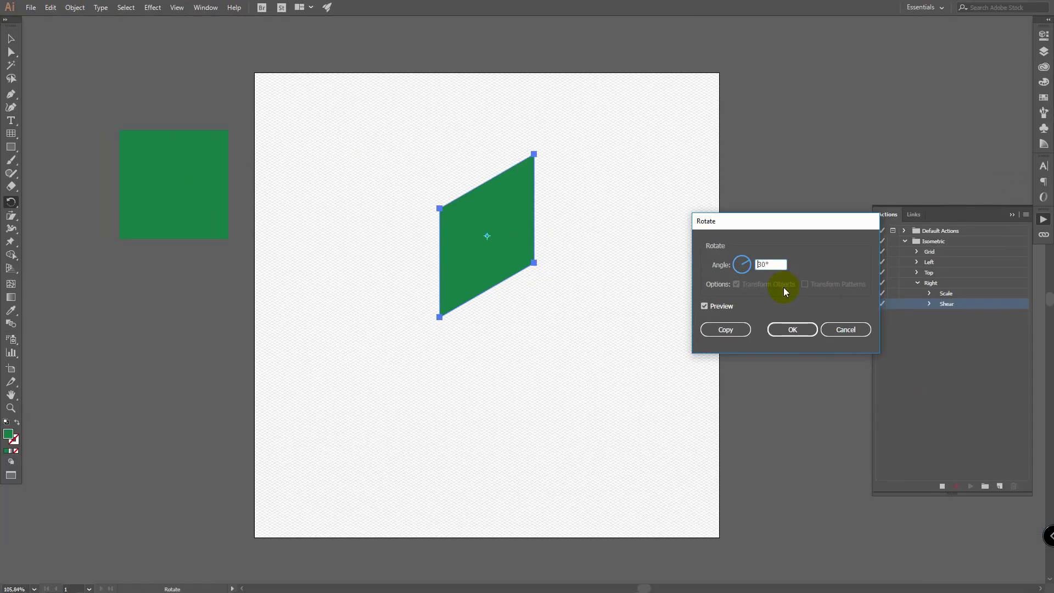
{"action": "left_click", "coordinate": [802, 373]}
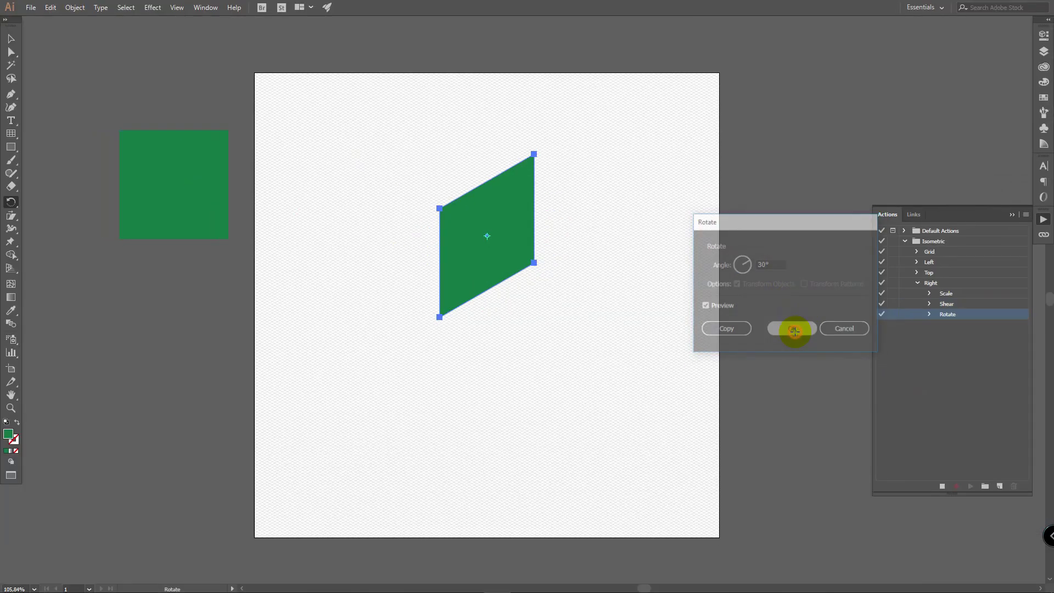
{"action": "left_click", "coordinate": [943, 485]}
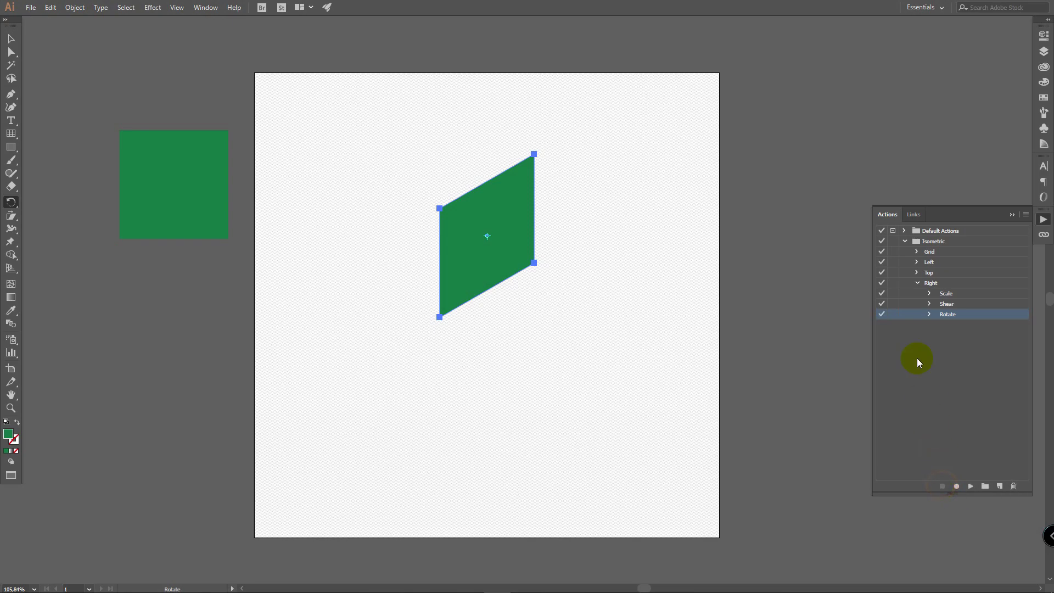
{"action": "left_click", "coordinate": [918, 282]}
Step: Delete the green parallelogram and stack three copies of the green square on the artboard
{"action": "key", "text": "v"}
{"action": "left_click", "coordinate": [624, 162]}
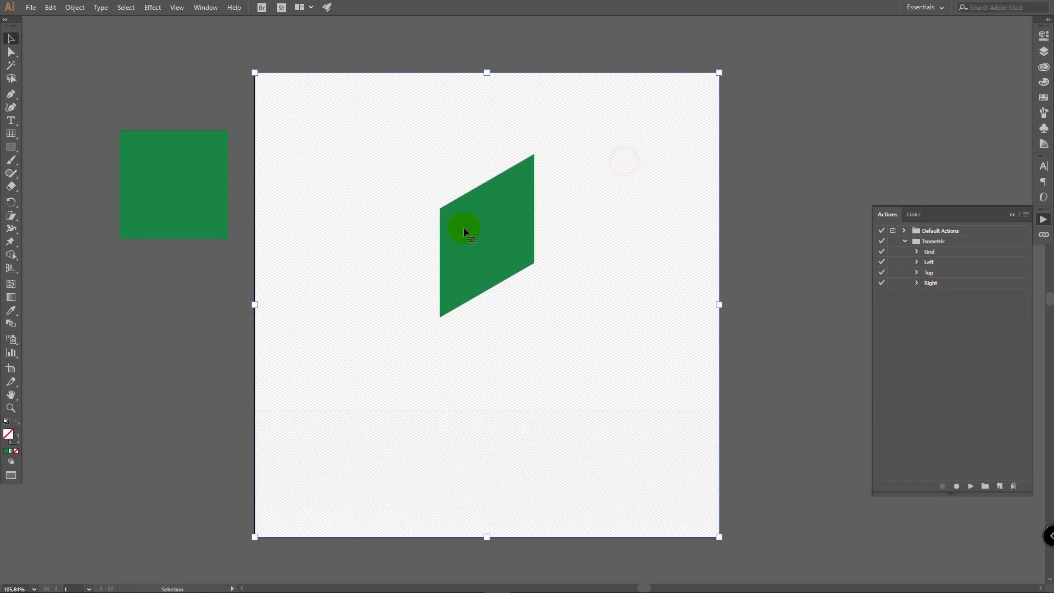
{"action": "left_click", "coordinate": [476, 221]}
{"action": "key", "text": "Delete"}
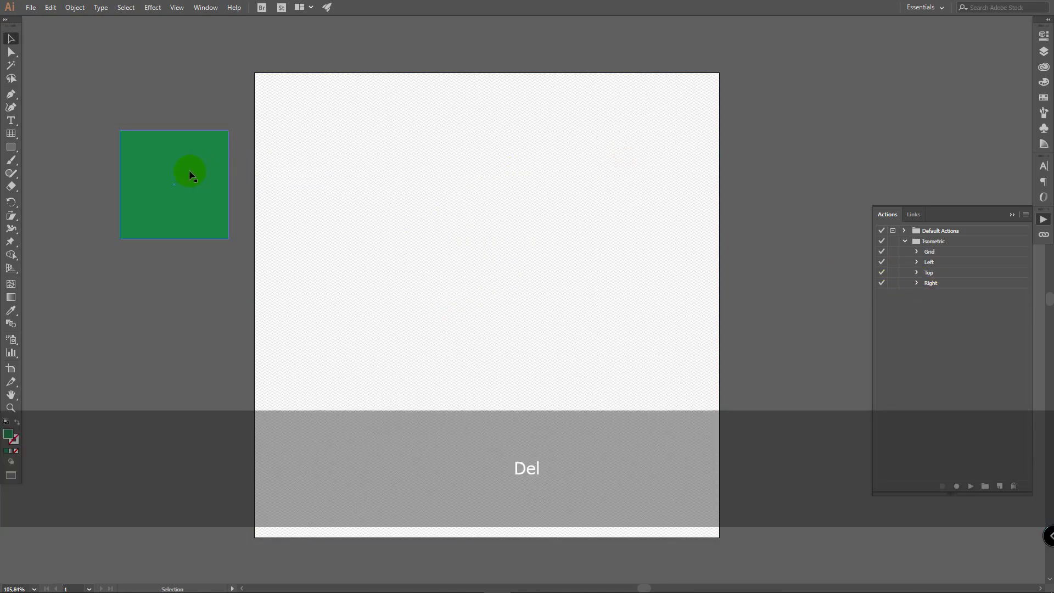
{"action": "left_click_drag", "start_coordinate": [175, 176], "coordinate": [499, 241]}
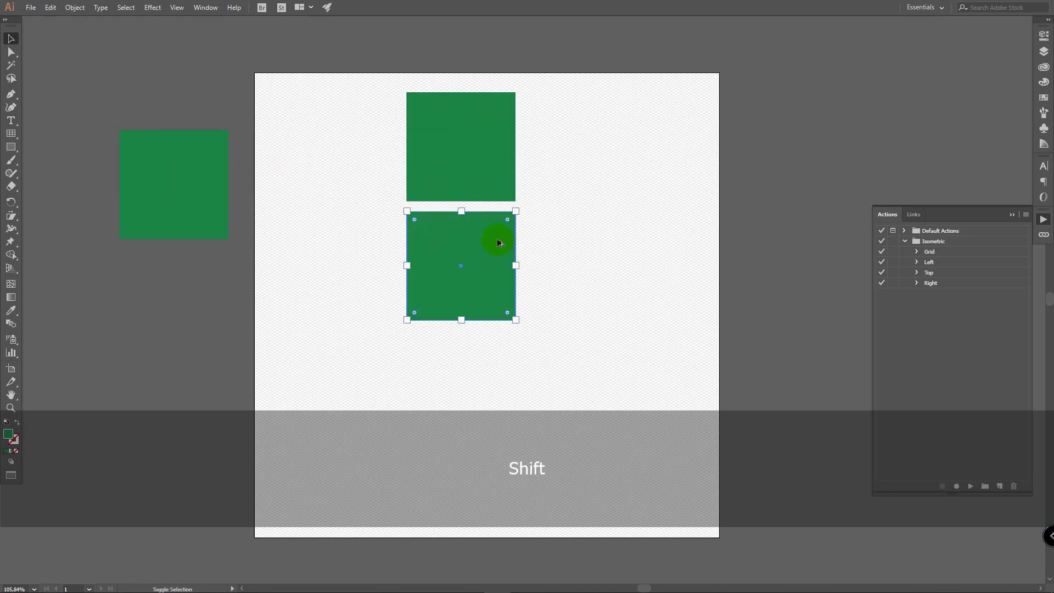
{"action": "key", "text": "ctrl+d"}
Step: Play Left, Top and Right on the top, middle and bottom squares respectively
{"action": "left_click", "coordinate": [476, 151]}
{"action": "left_click", "coordinate": [935, 263]}
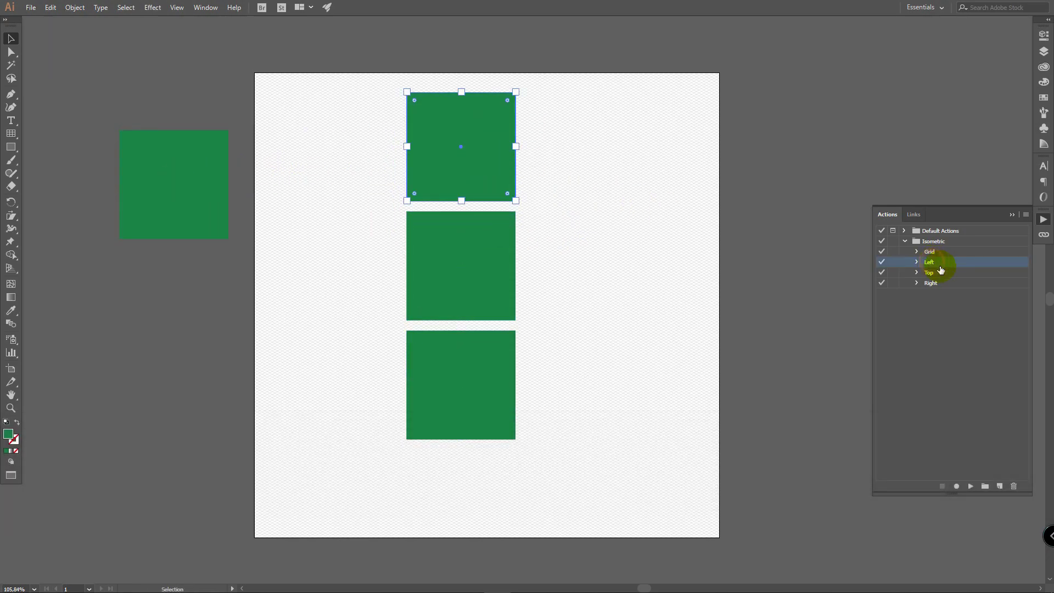
{"action": "left_click", "coordinate": [971, 486]}
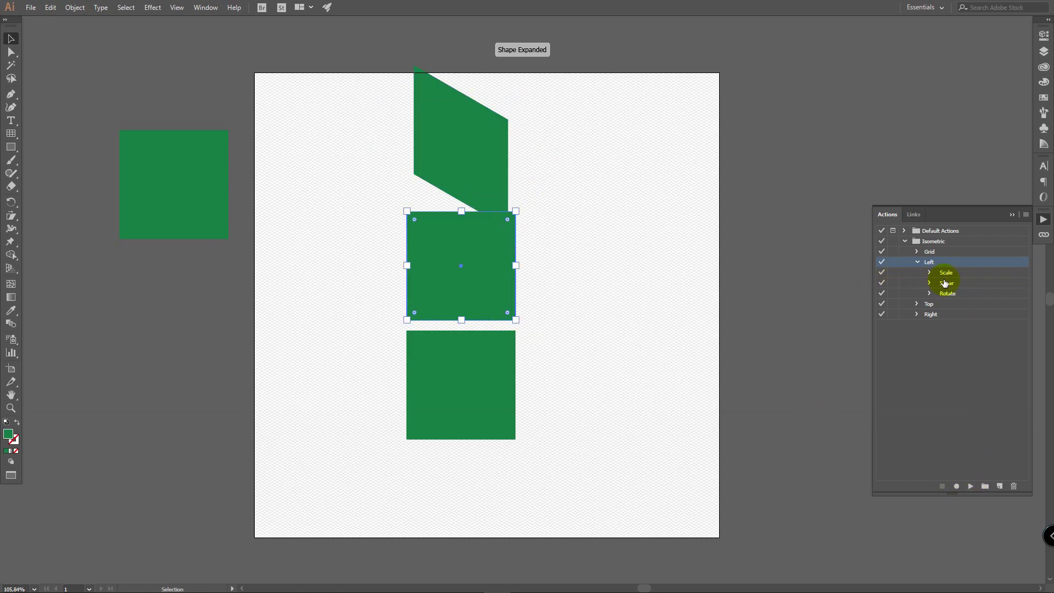
{"action": "left_click", "coordinate": [947, 305]}
{"action": "left_click", "coordinate": [970, 485]}
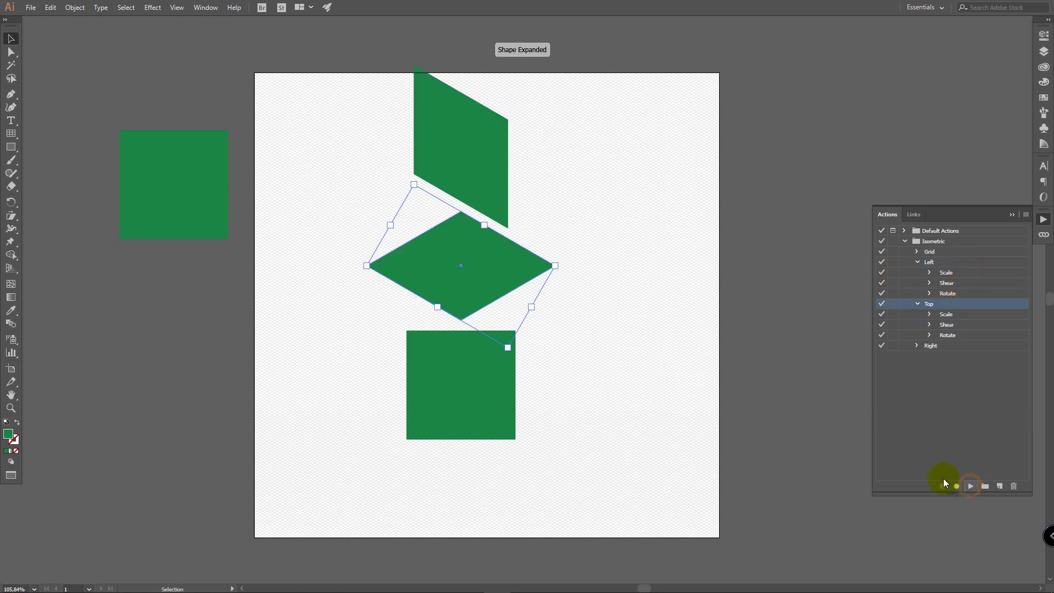
{"action": "left_click", "coordinate": [931, 345]}
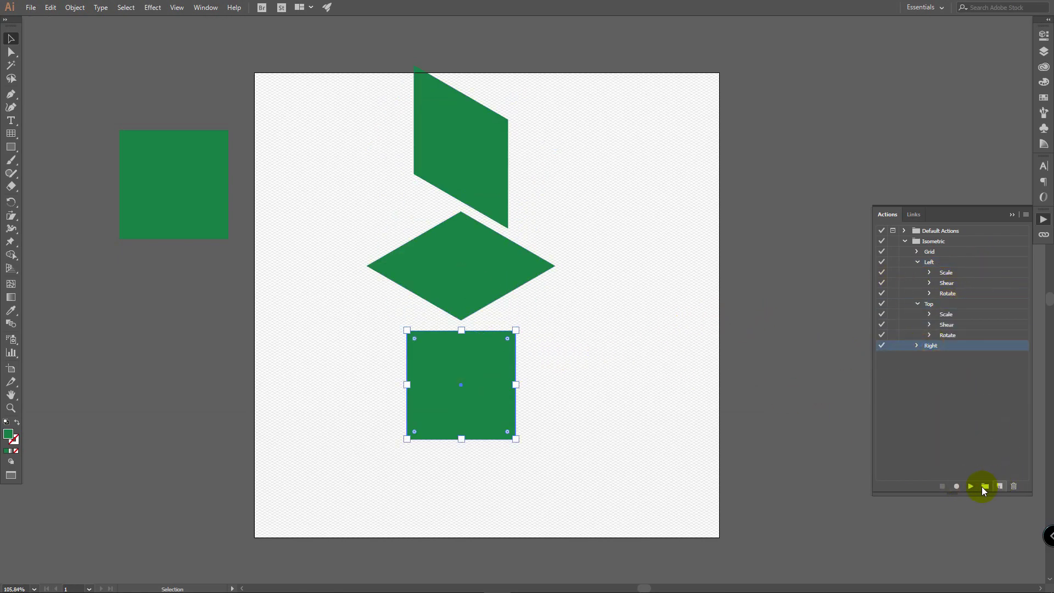
{"action": "left_click", "coordinate": [971, 485]}
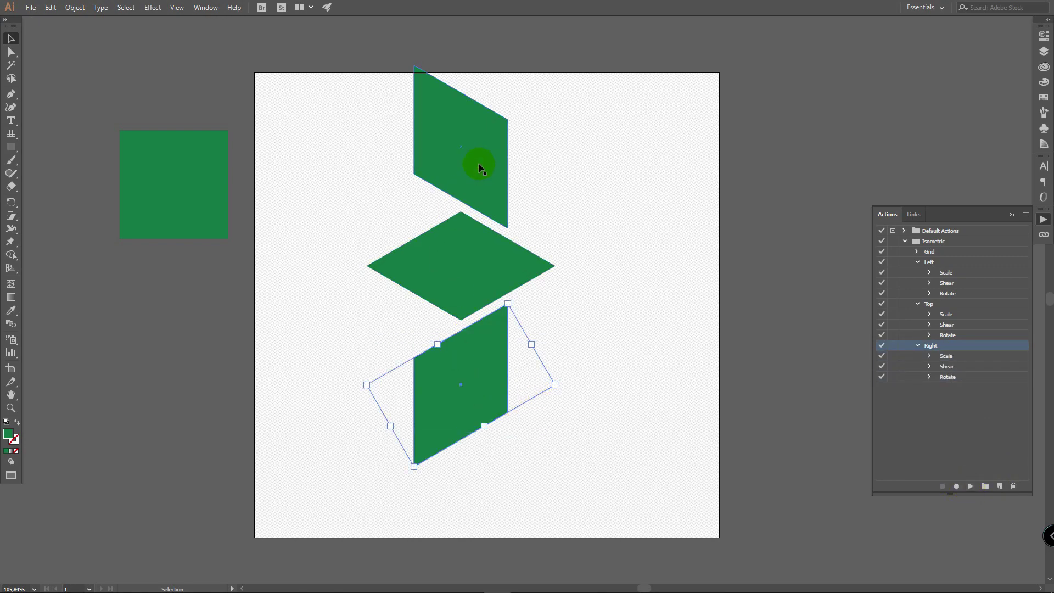
Step: Delete the two parallelograms and the diamond produced by the test
{"action": "left_click", "coordinate": [489, 146]}
{"action": "key", "text": "Delete"}
{"action": "left_click", "coordinate": [484, 267]}
{"action": "key", "text": "Delete"}
{"action": "left_click", "coordinate": [491, 372]}
{"action": "key", "text": "Delete"}
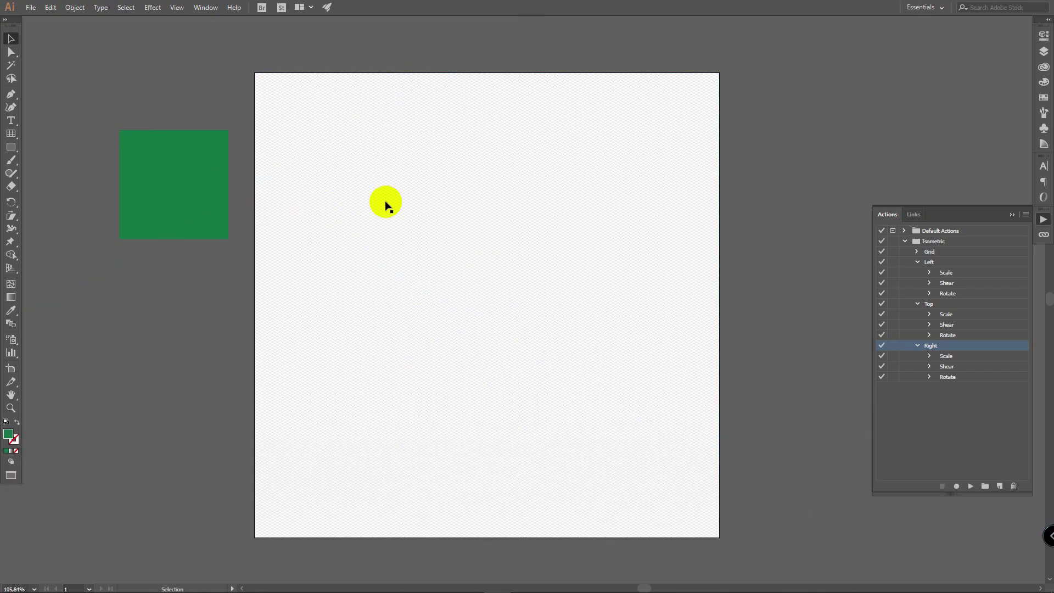
Step: Place copies of the green square at the artboard's top left and top right
{"action": "key", "text": "alt"}
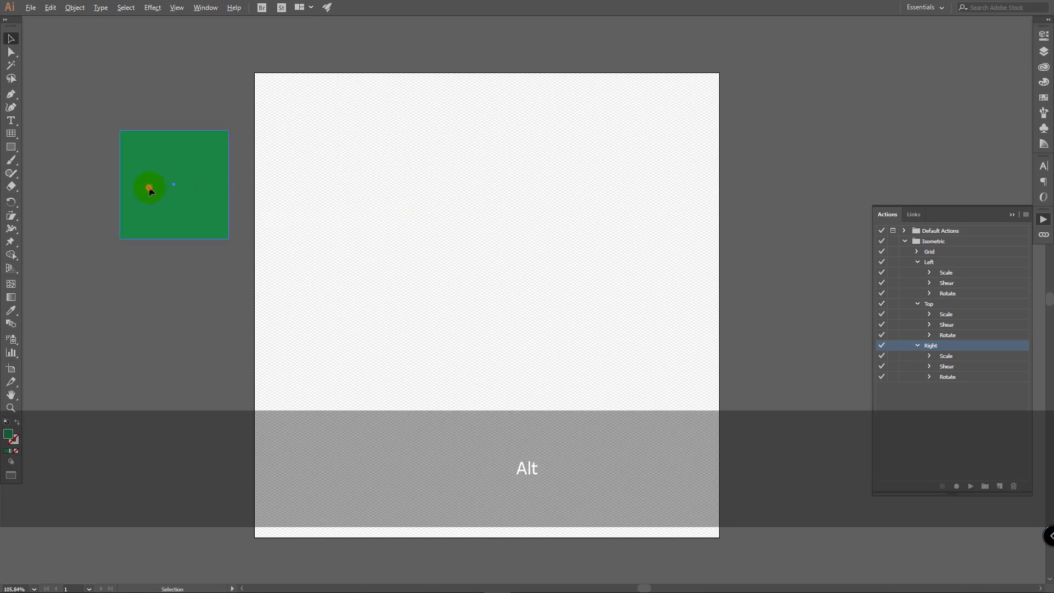
{"action": "left_click_drag", "start_coordinate": [164, 191], "coordinate": [307, 177]}
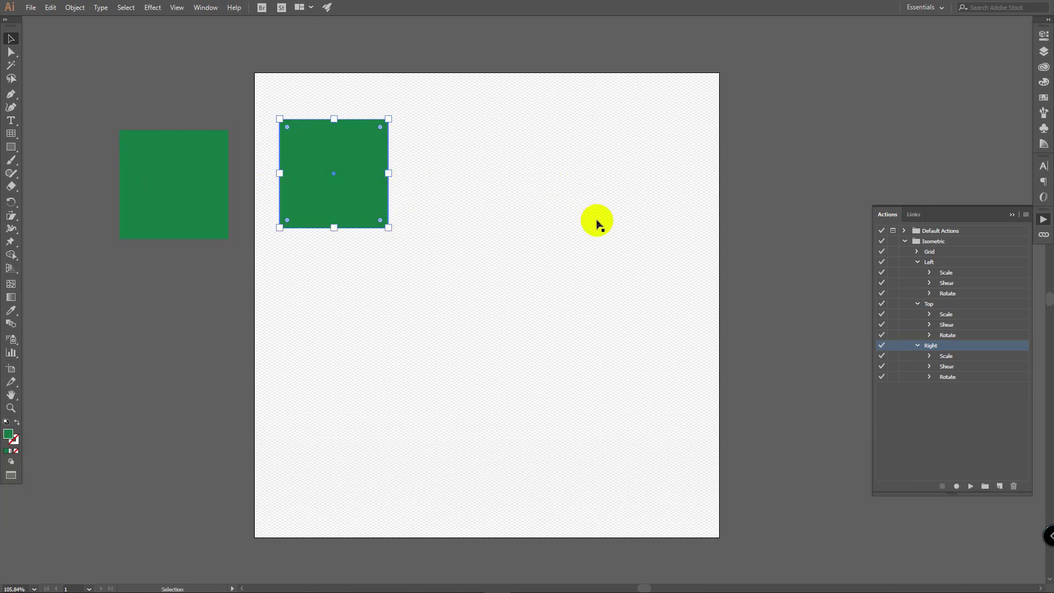
{"action": "left_click", "coordinate": [916, 346]}
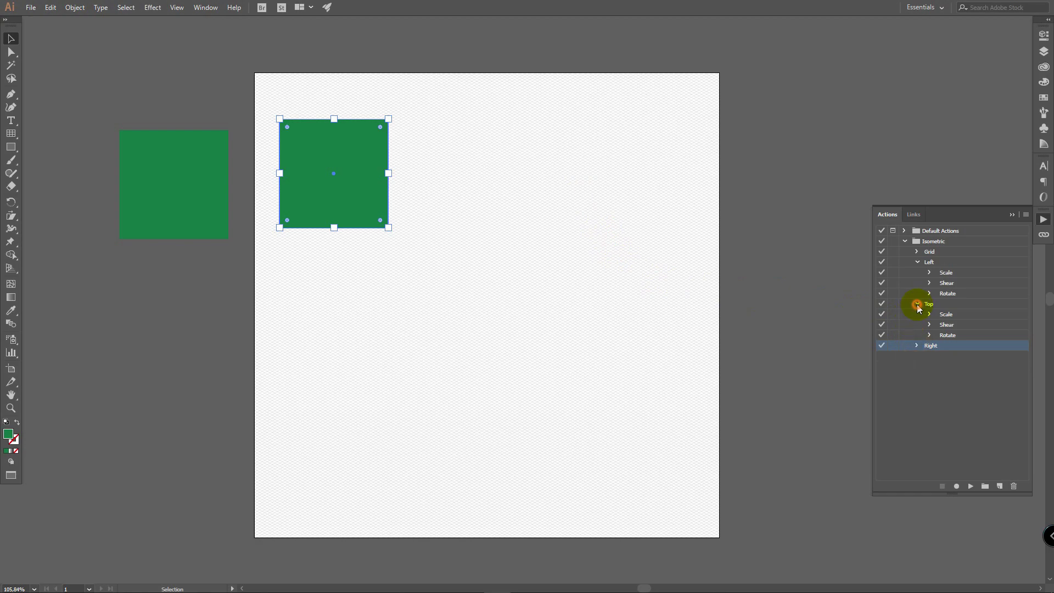
{"action": "left_click", "coordinate": [917, 304]}
{"action": "left_click", "coordinate": [917, 262]}
{"action": "left_click", "coordinate": [1044, 220]}
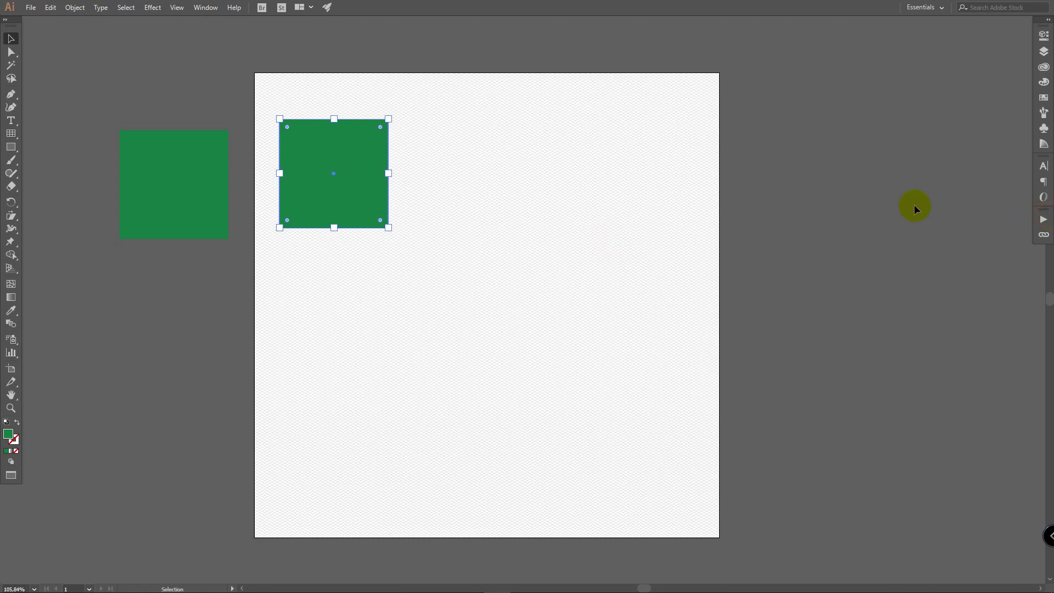
{"action": "left_click_drag", "start_coordinate": [346, 175], "coordinate": [638, 170]}
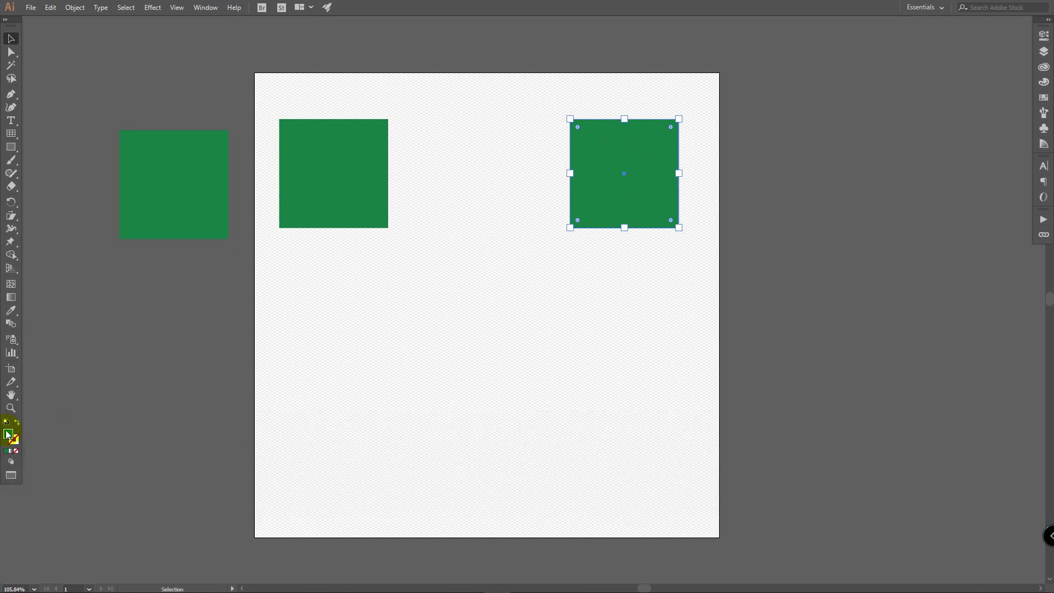
Step: Fill the right square dark green and the left light green, then select both
{"action": "double_click", "coordinate": [8, 435]}
{"action": "left_click_drag", "start_coordinate": [762, 186], "coordinate": [770, 212]}
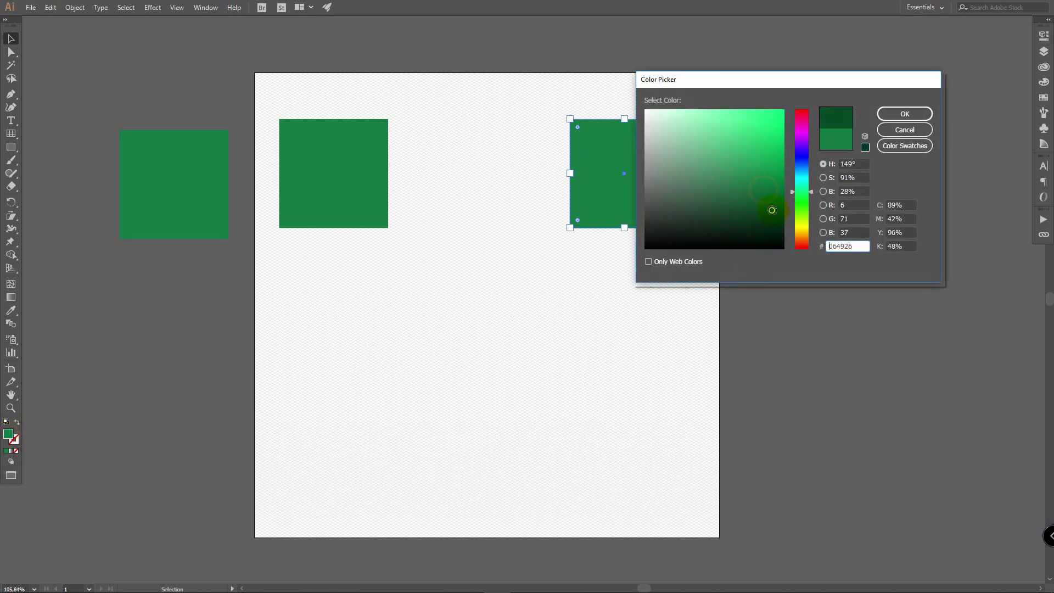
{"action": "left_click", "coordinate": [905, 113]}
{"action": "left_click", "coordinate": [354, 158]}
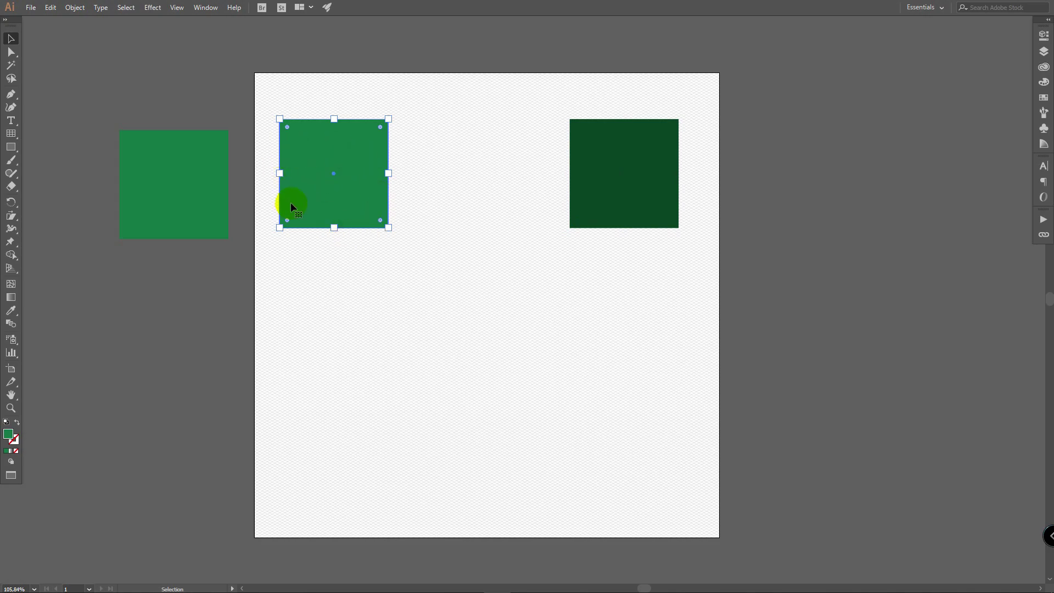
{"action": "double_click", "coordinate": [8, 434]}
{"action": "left_click_drag", "start_coordinate": [763, 162], "coordinate": [760, 147]}
{"action": "left_click", "coordinate": [905, 113]}
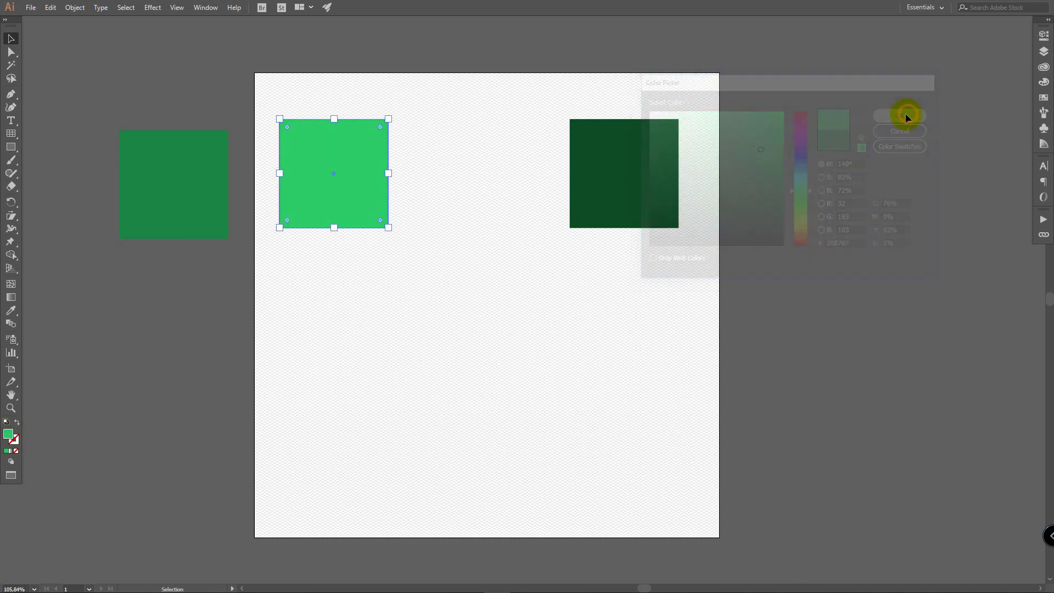
{"action": "left_click", "coordinate": [628, 156], "text": "shift"}
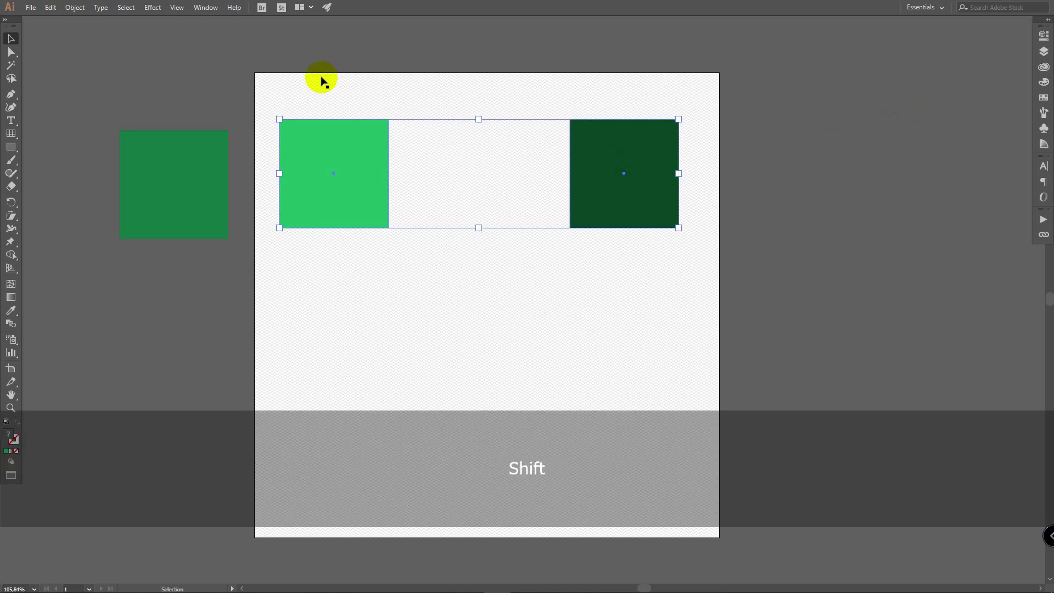
{"action": "left_click", "coordinate": [75, 7]}
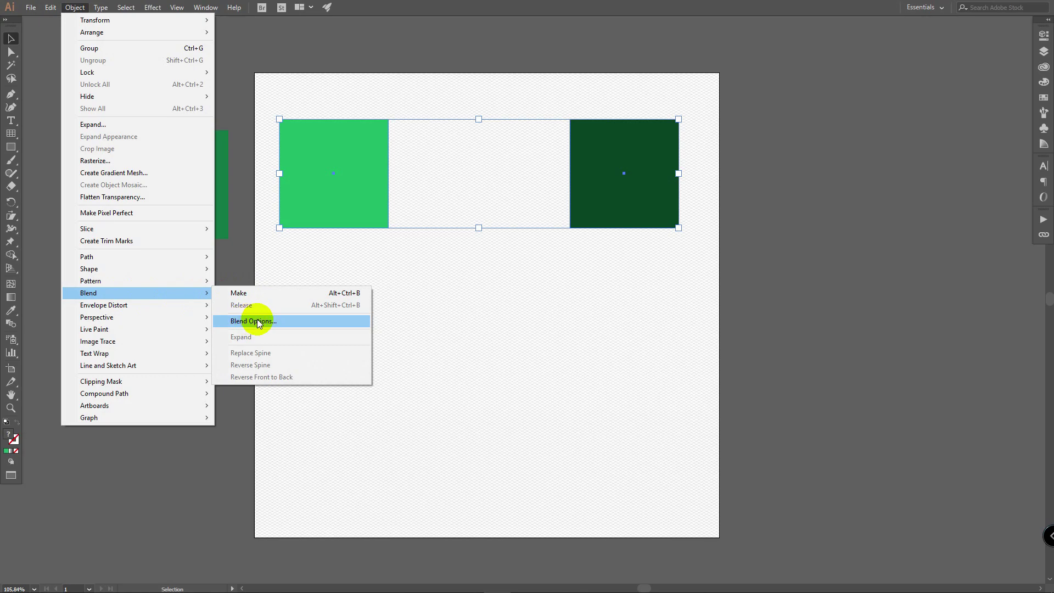
Step: Set Blend Options spacing to Specified Steps with a count of 3
{"action": "left_click", "coordinate": [277, 322]}
{"action": "left_click", "coordinate": [546, 274]}
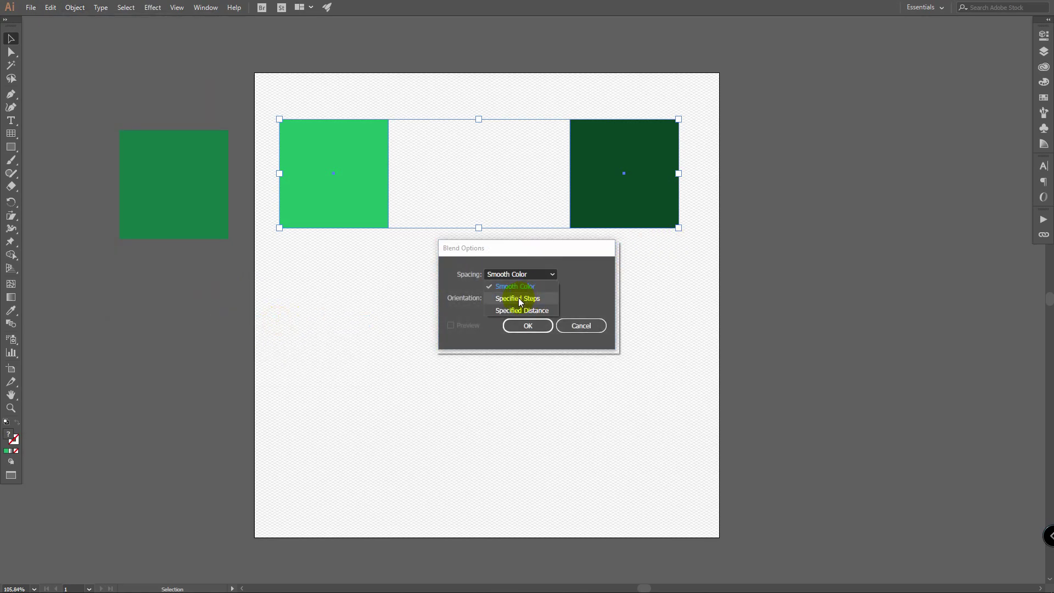
{"action": "left_click", "coordinate": [541, 298]}
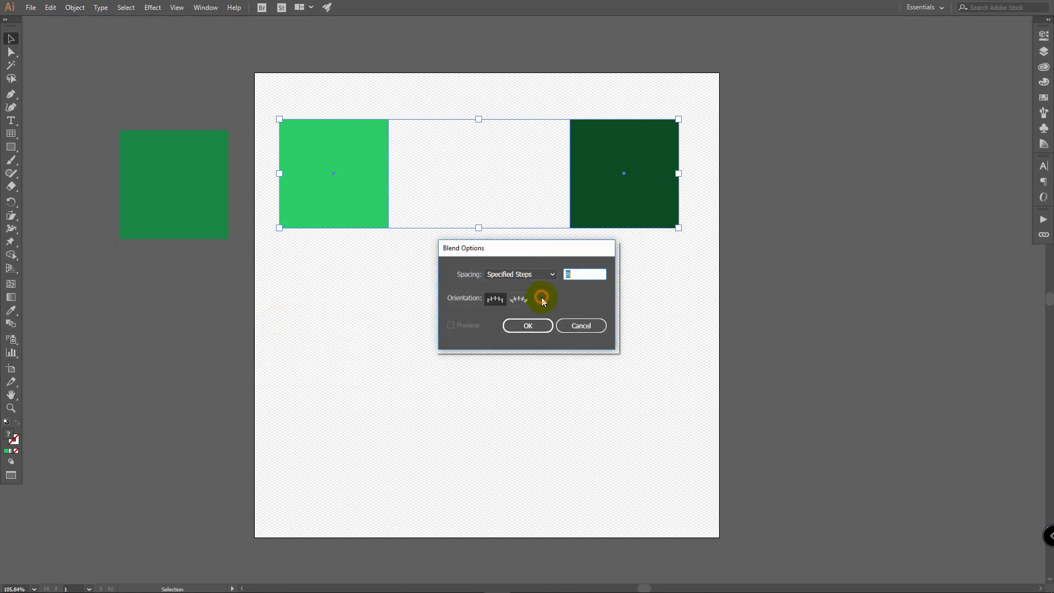
{"action": "left_click", "coordinate": [575, 274]}
{"action": "type", "text": "1"}
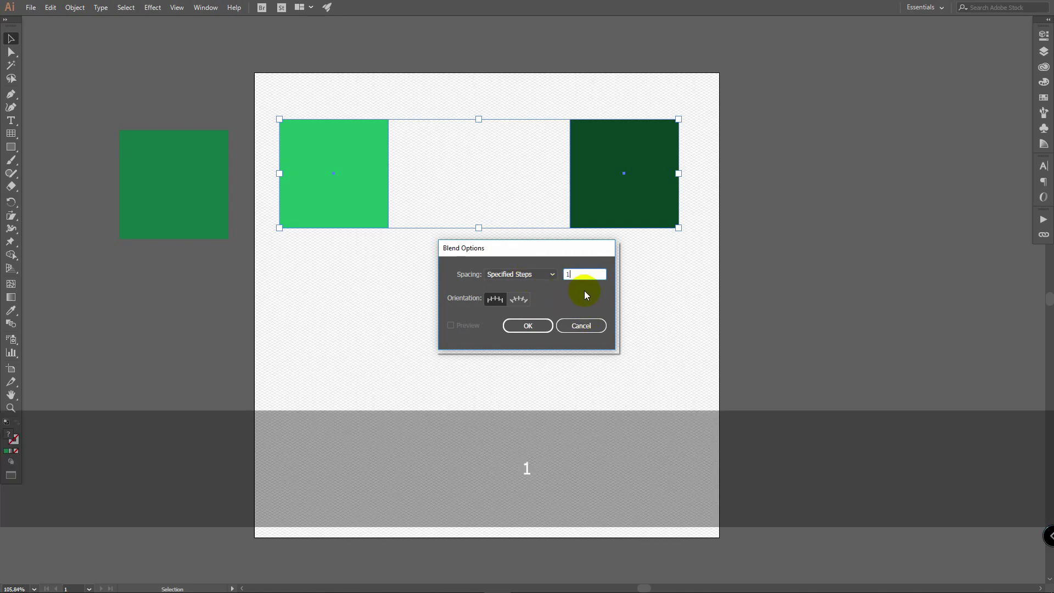
{"action": "left_click", "coordinate": [580, 279]}
{"action": "left_click_drag", "start_coordinate": [582, 282], "coordinate": [567, 273]}
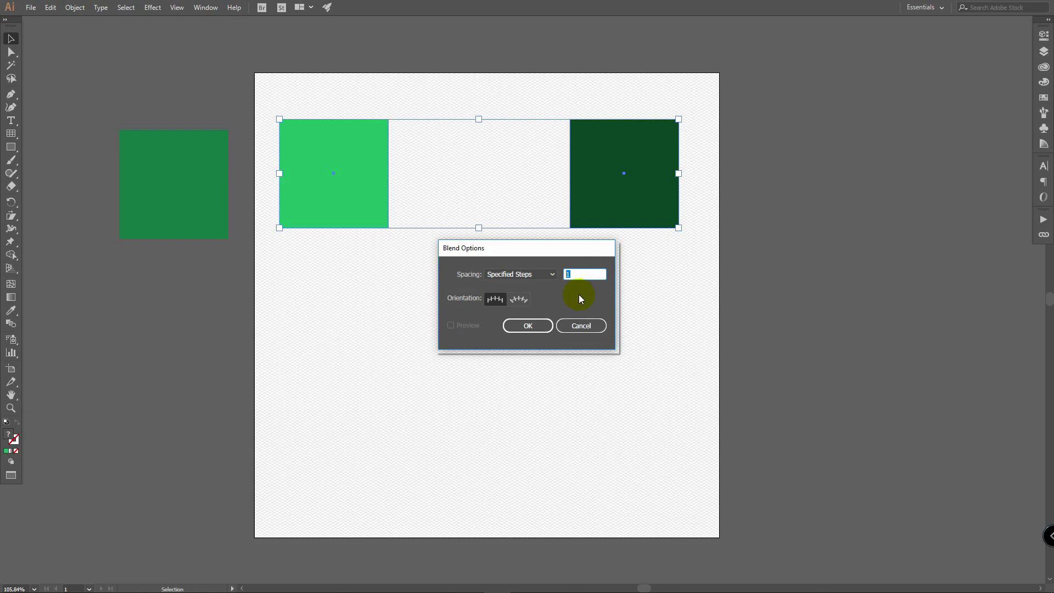
{"action": "type", "text": "3"}
{"action": "left_click", "coordinate": [532, 325]}
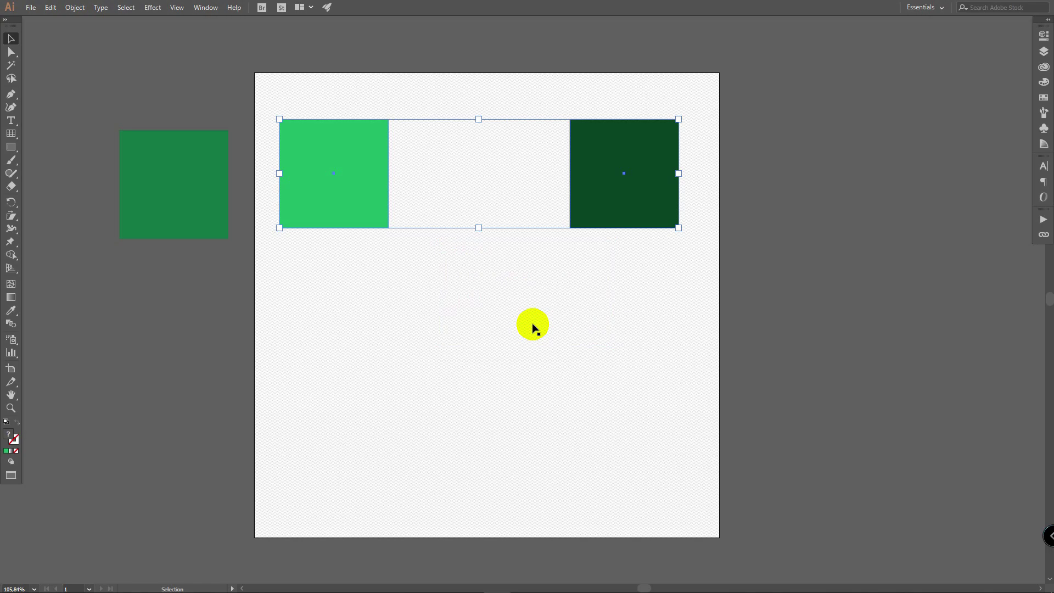
{"action": "left_click", "coordinate": [75, 8]}
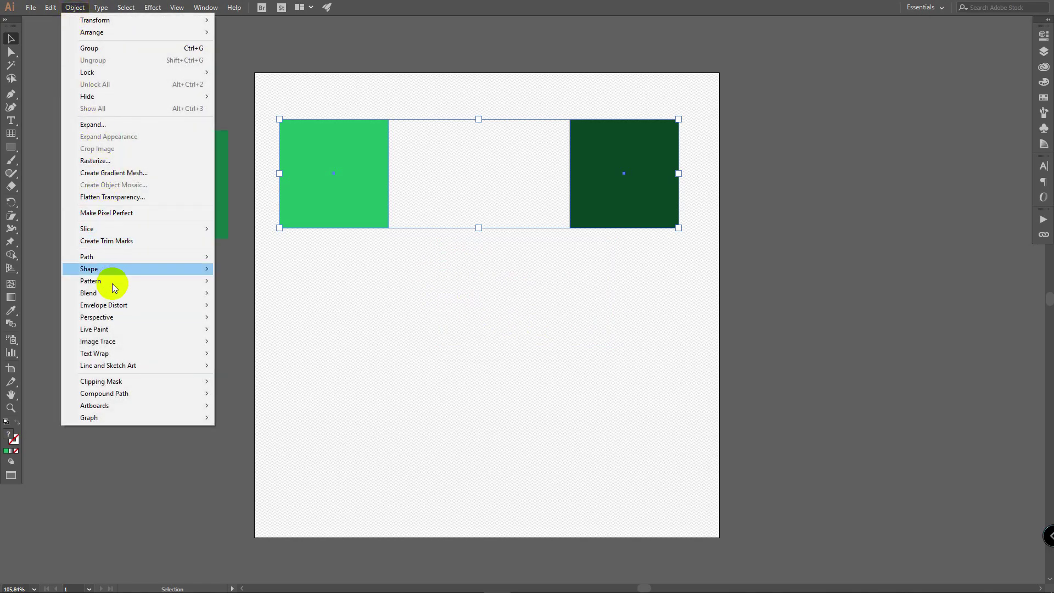
Step: Apply Blend > Make to the two squares, producing a five-square light-to-dark green strip
{"action": "mouse_move", "coordinate": [110, 290]}
{"action": "left_click", "coordinate": [246, 295]}
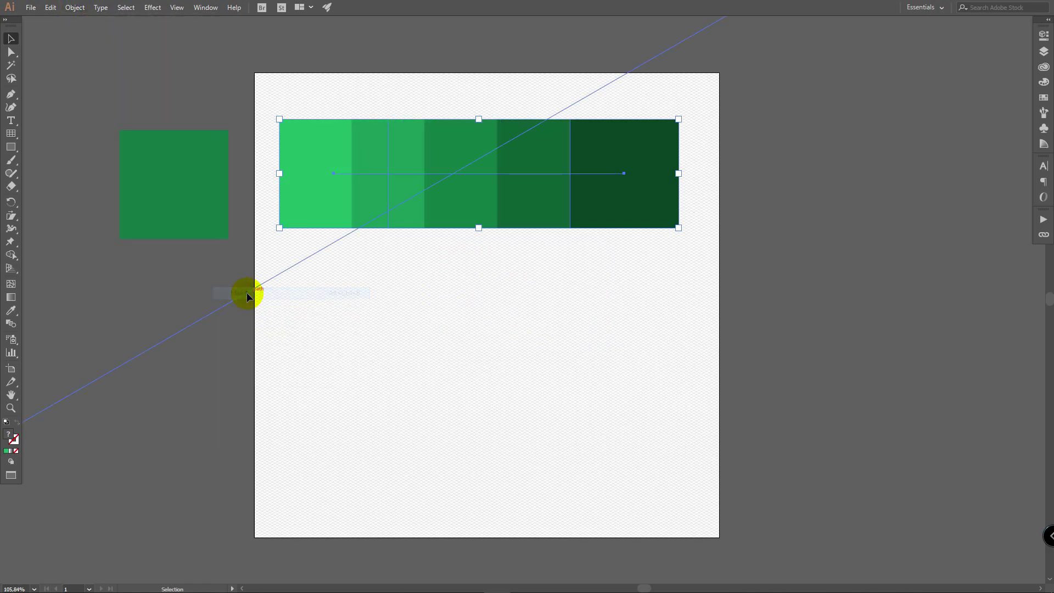
{"action": "left_click", "coordinate": [247, 295]}
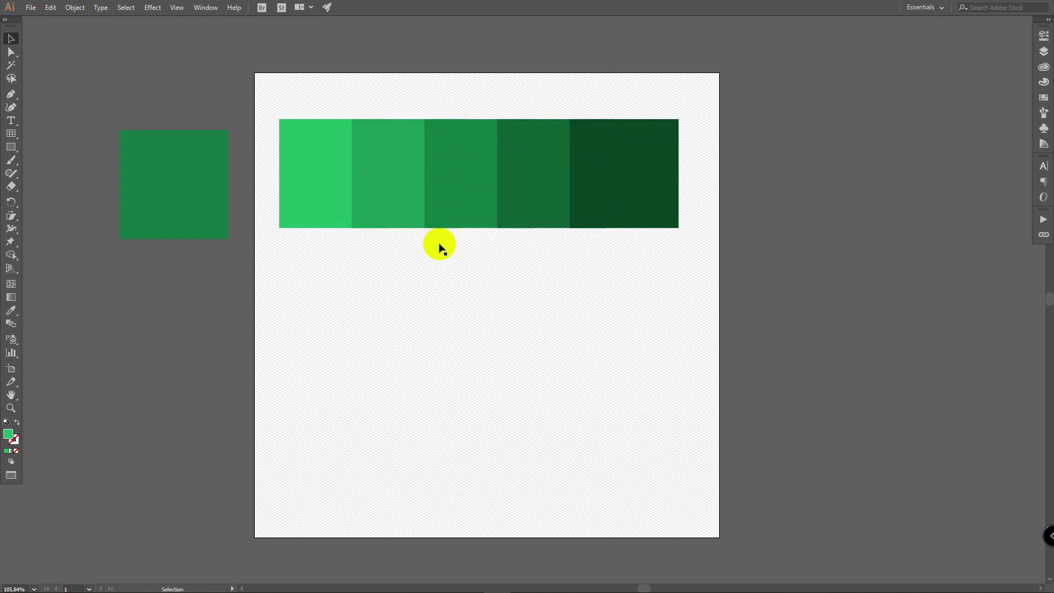
{"action": "left_click", "coordinate": [330, 129]}
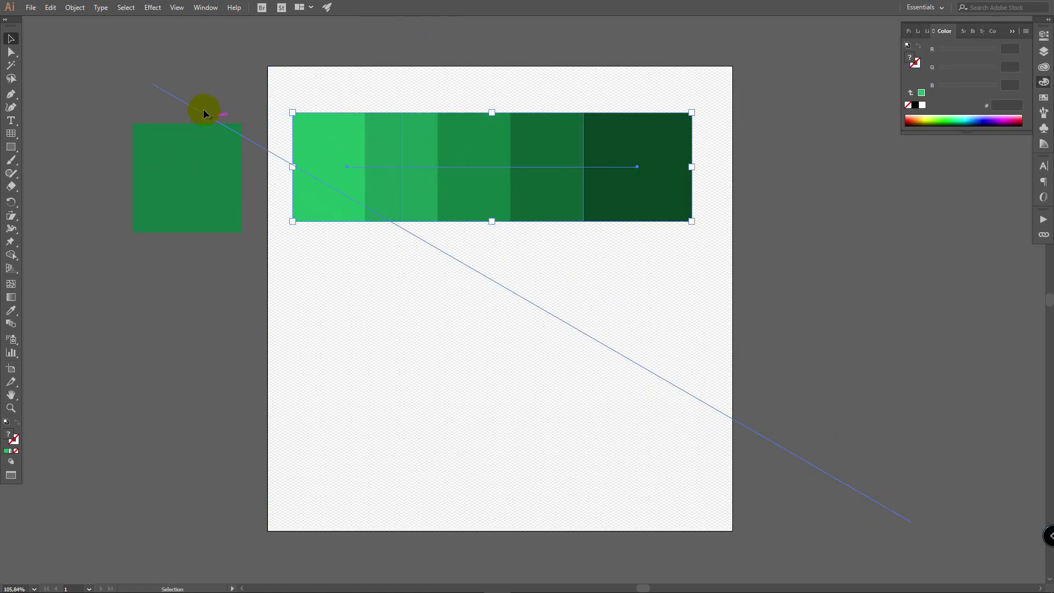
Step: Recolour the blend's first square yellow using Direct Selection and the Color Picker
{"action": "left_click", "coordinate": [146, 47]}
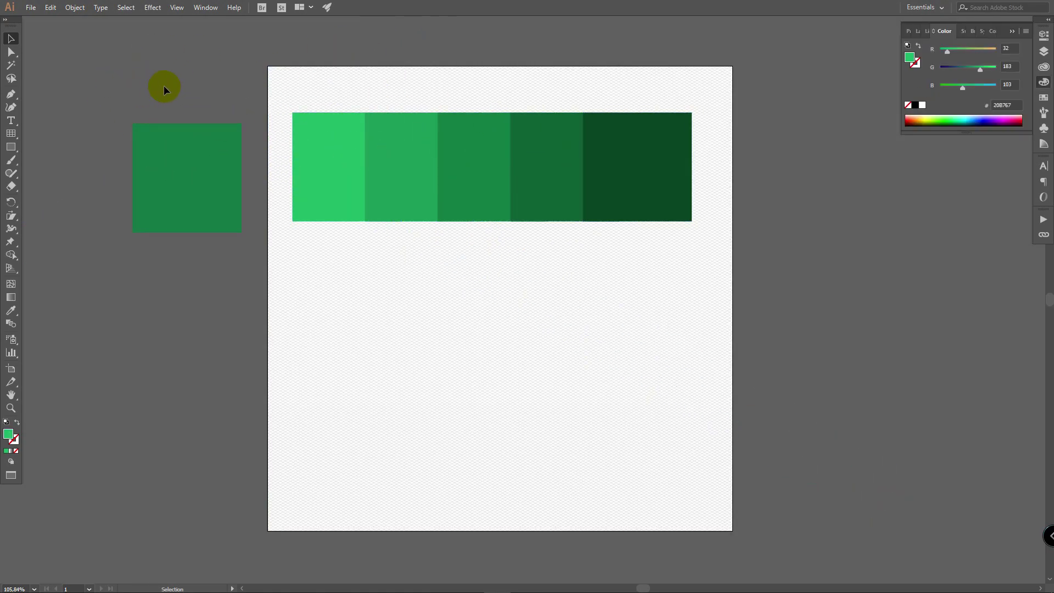
{"action": "key", "text": "a"}
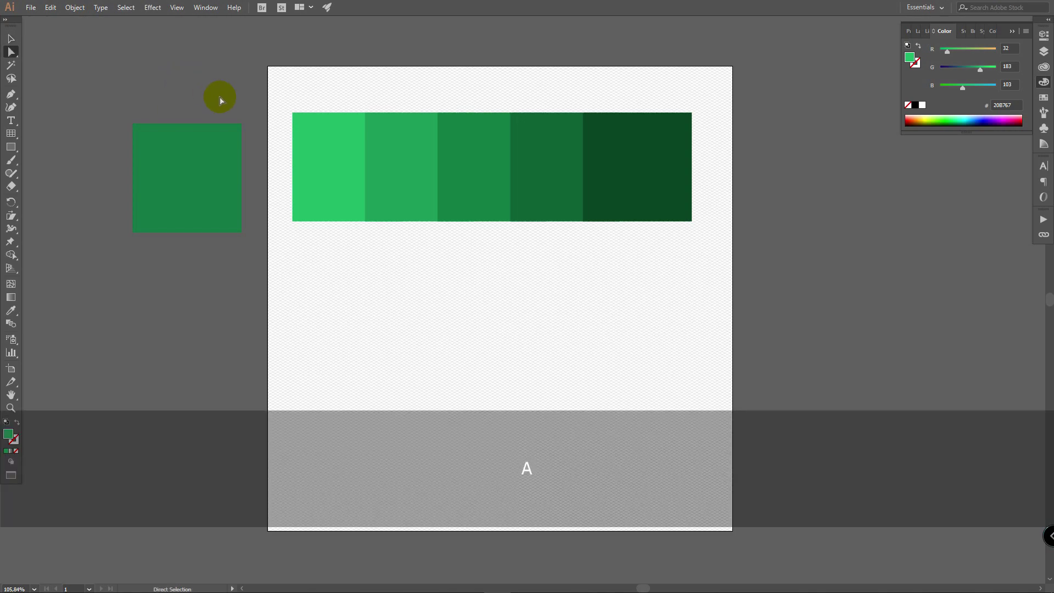
{"action": "left_click", "coordinate": [332, 137]}
{"action": "left_click", "coordinate": [337, 137]}
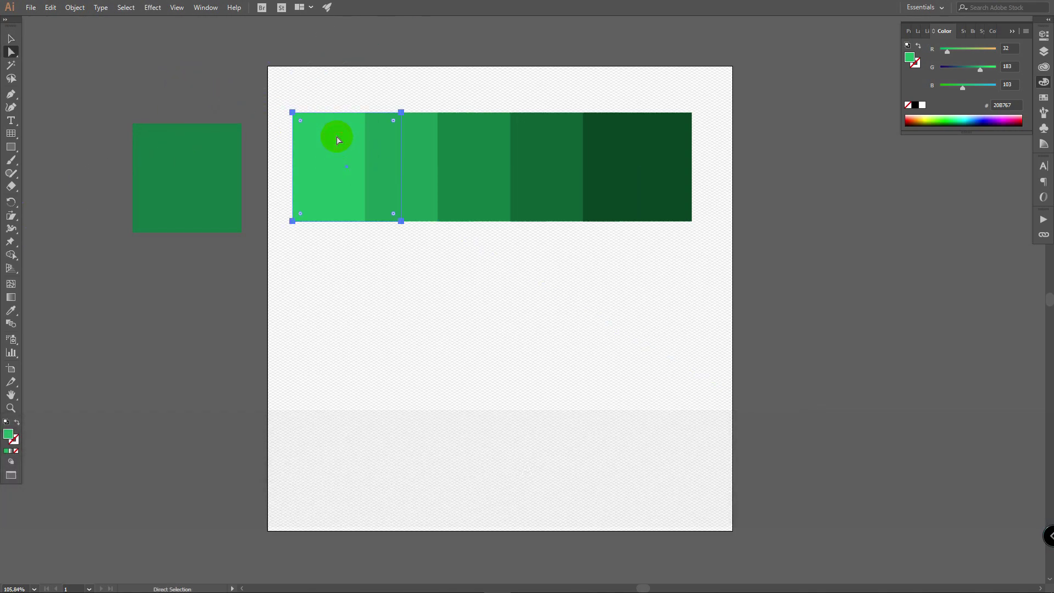
{"action": "double_click", "coordinate": [10, 435]}
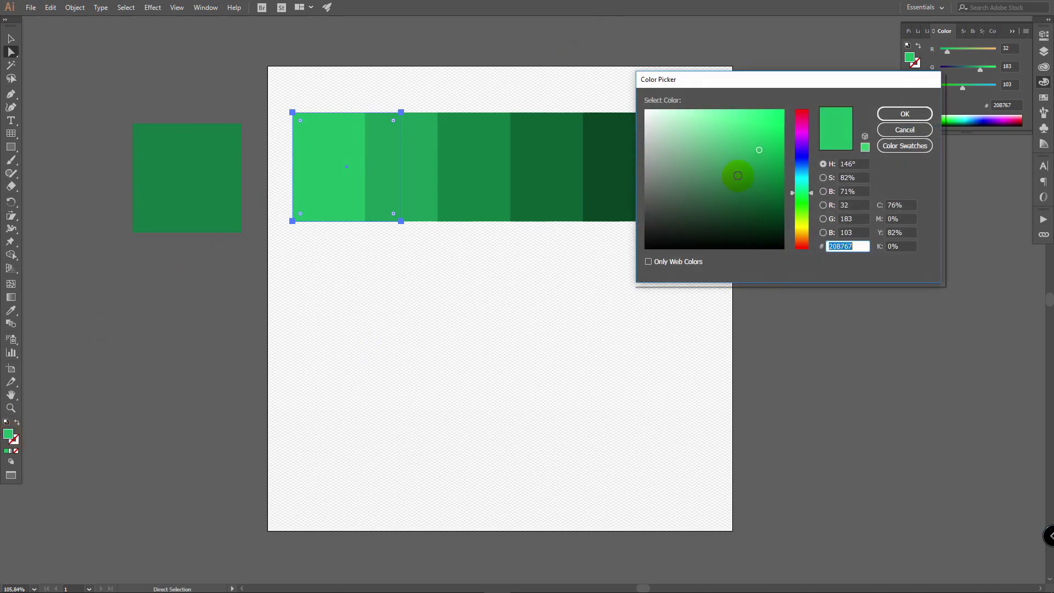
{"action": "left_click_drag", "start_coordinate": [809, 220], "coordinate": [810, 226]}
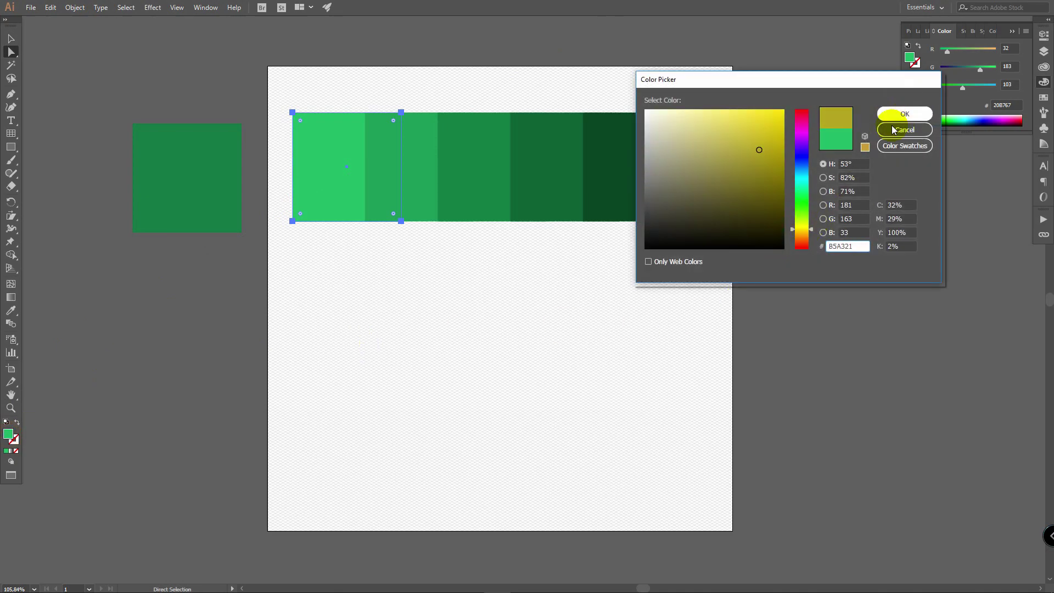
{"action": "left_click", "coordinate": [904, 114]}
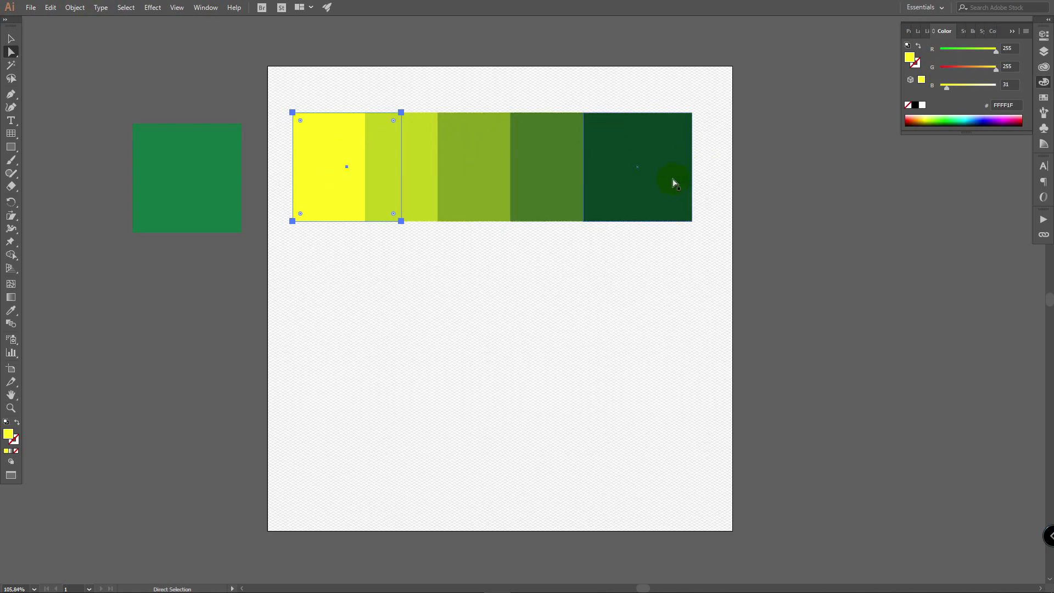
Step: Recolour the dark green end square to magenta EB65EF
{"action": "left_click", "coordinate": [640, 147]}
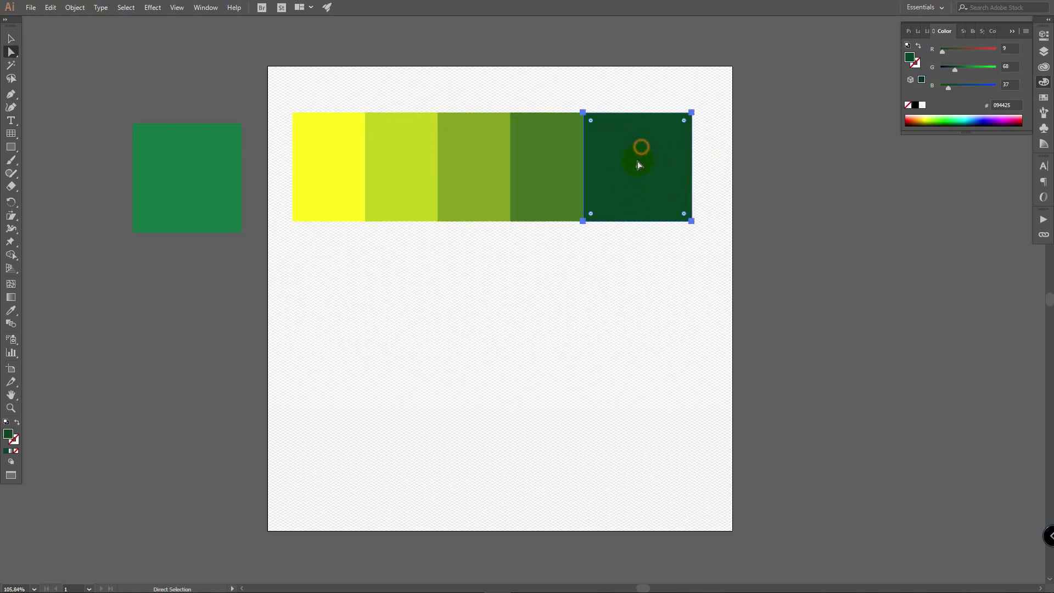
{"action": "double_click", "coordinate": [11, 435]}
{"action": "left_click", "coordinate": [802, 133]}
{"action": "left_click", "coordinate": [726, 118]}
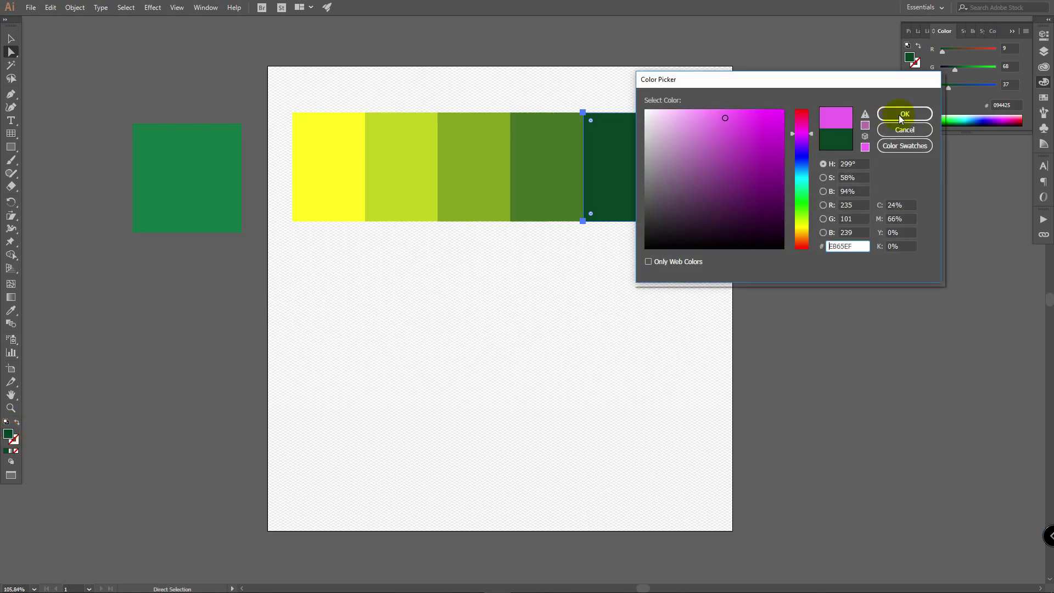
{"action": "left_click", "coordinate": [903, 114]}
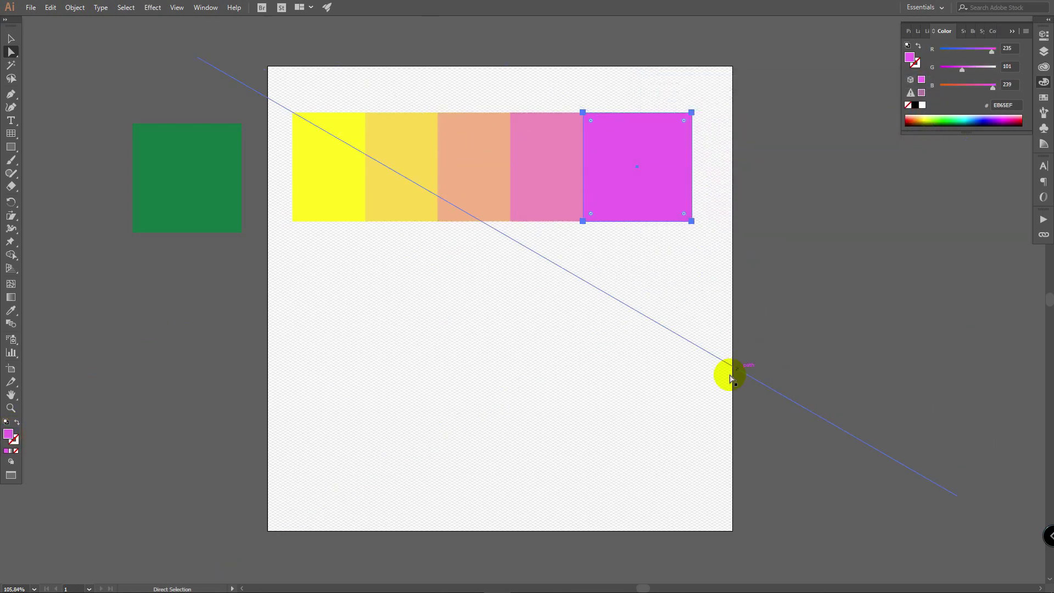
{"action": "left_click", "coordinate": [617, 160]}
{"action": "key", "text": "v"}
{"action": "left_click", "coordinate": [198, 166]}
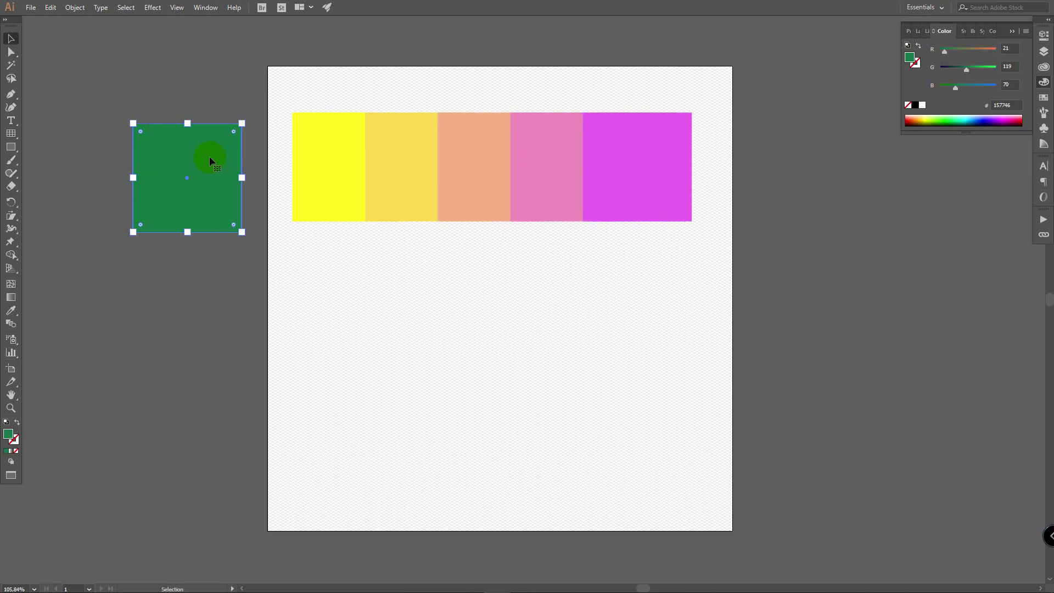
Step: Delete the loose square, move the blend left, rotate it 90° vertical and shrink it
{"action": "key", "text": "Delete"}
{"action": "left_click_drag", "start_coordinate": [565, 179], "coordinate": [220, 162]}
{"action": "key", "text": "space"}
{"action": "left_click_drag", "start_coordinate": [353, 164], "coordinate": [464, 178]}
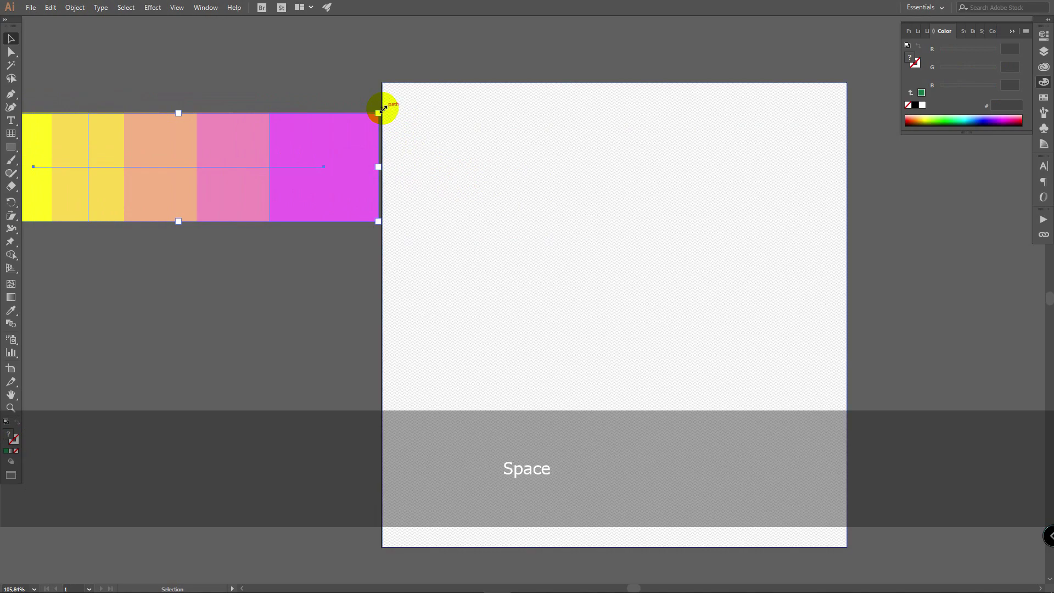
{"action": "left_click_drag", "start_coordinate": [378, 112], "coordinate": [362, 159]}
{"action": "left_click_drag", "start_coordinate": [354, 52], "coordinate": [453, 47]}
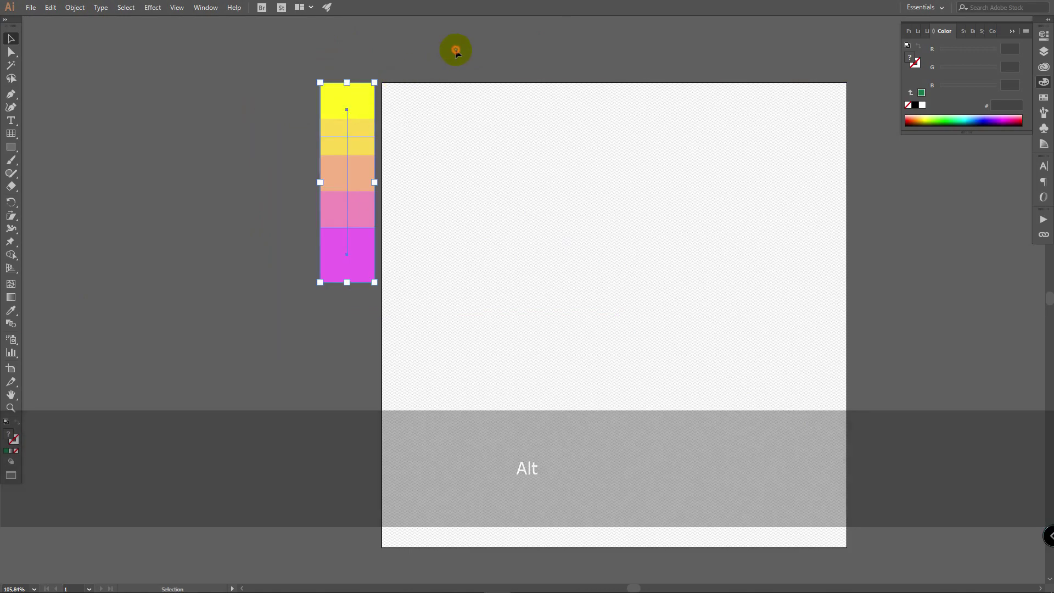
{"action": "key", "text": "space"}
{"action": "left_click_drag", "start_coordinate": [608, 107], "coordinate": [492, 92]}
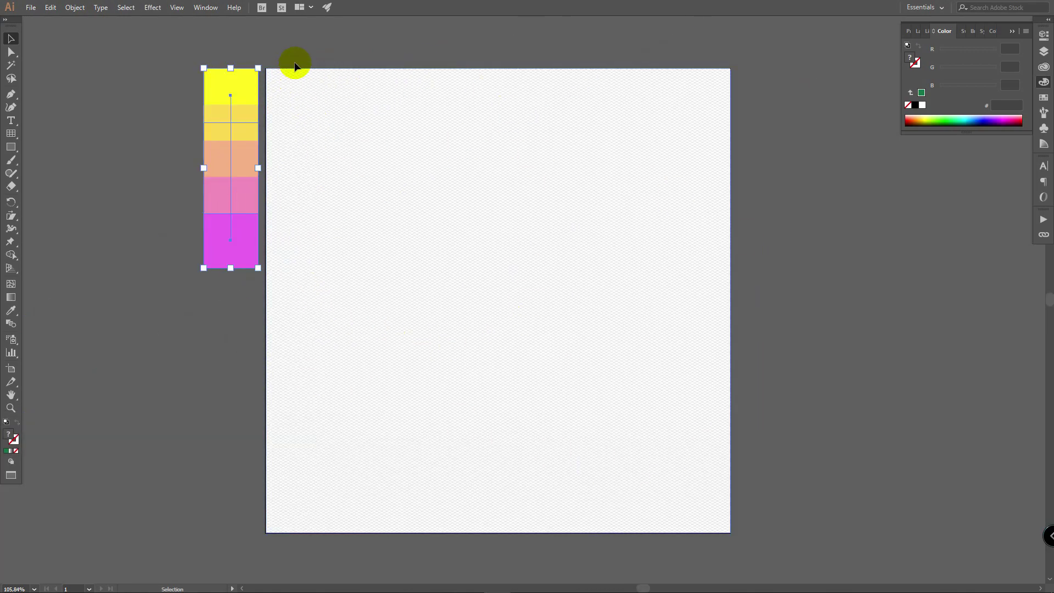
Step: Duplicate the strip into four columns, then copy the row below for eight strips
{"action": "left_click_drag", "start_coordinate": [250, 87], "coordinate": [191, 89]}
{"action": "key", "text": "ctrl+d"}
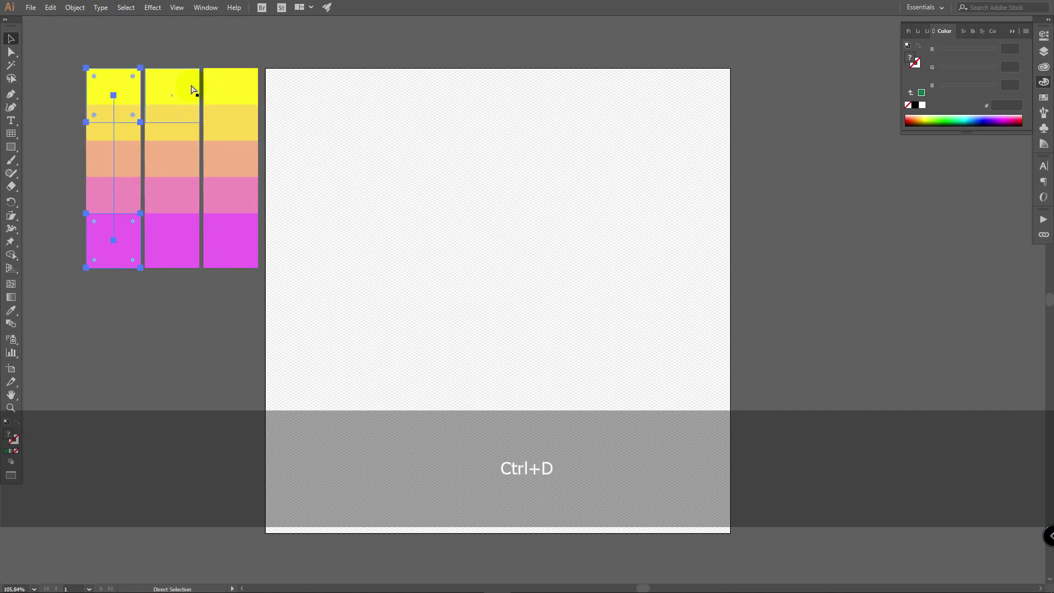
{"action": "key", "text": "ctrl+d"}
{"action": "left_click_drag", "start_coordinate": [228, 103], "coordinate": [222, 304]}
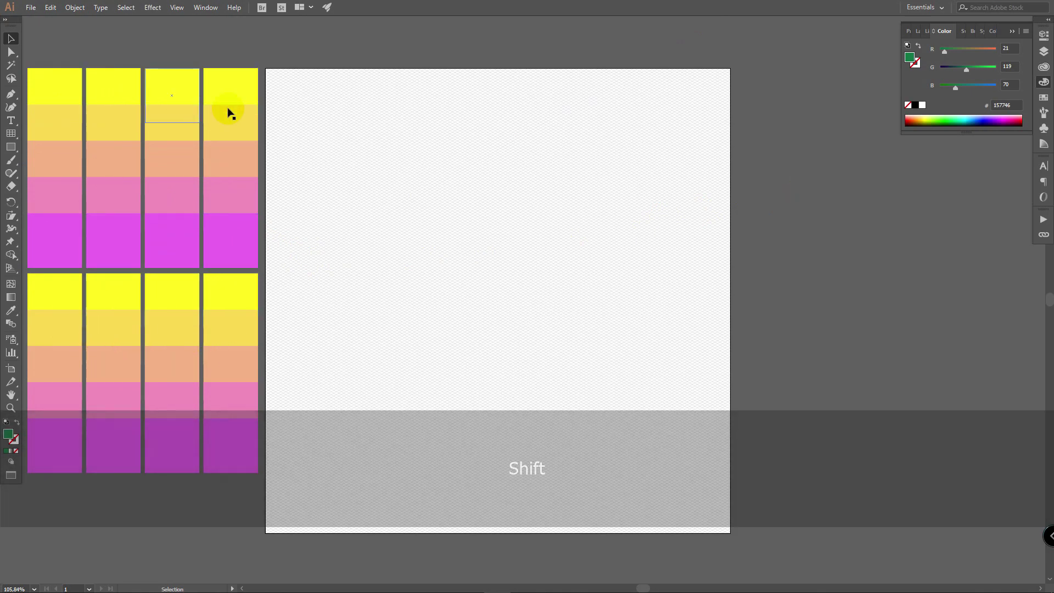
{"action": "left_click", "coordinate": [308, 160]}
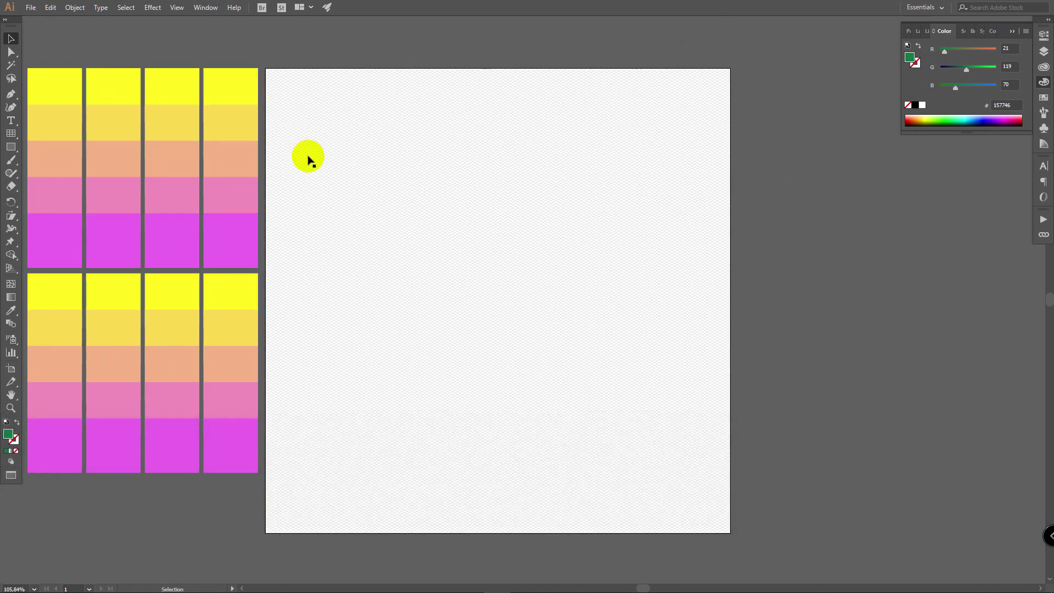